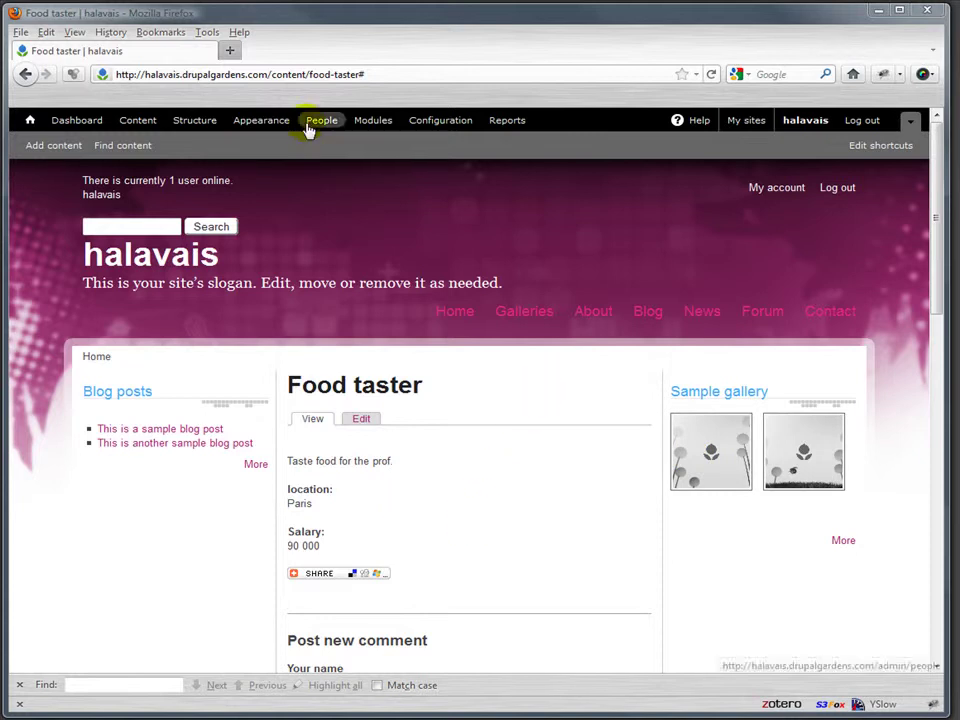
Start a new taxonomy vocabulary for the site and name it Job Types.
{"action": "left_click", "coordinate": [188, 127]}
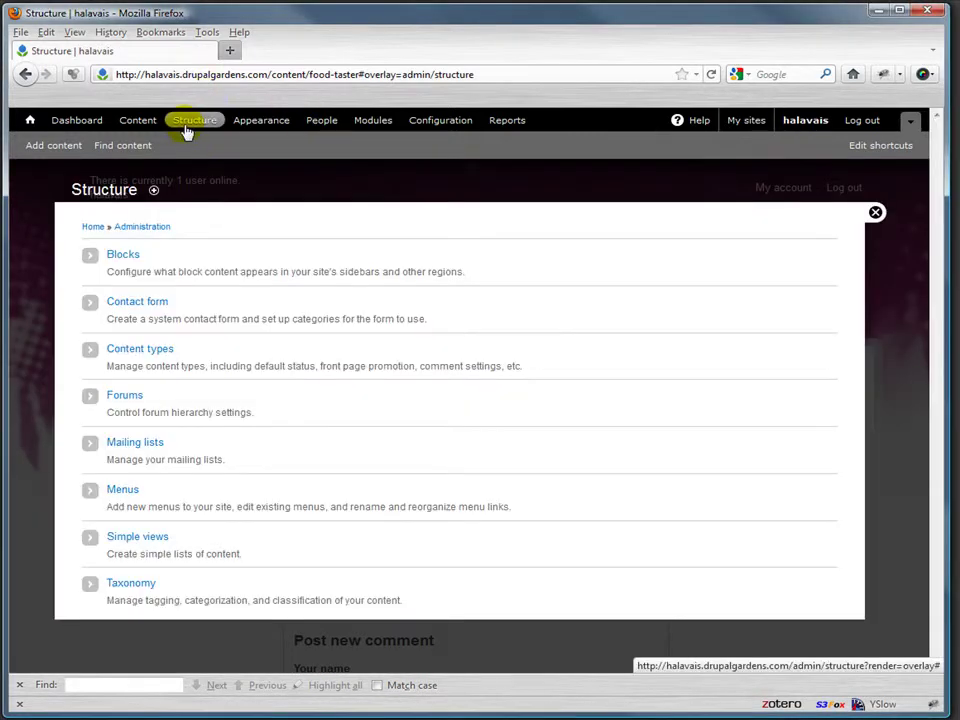
{"action": "left_click", "coordinate": [122, 584]}
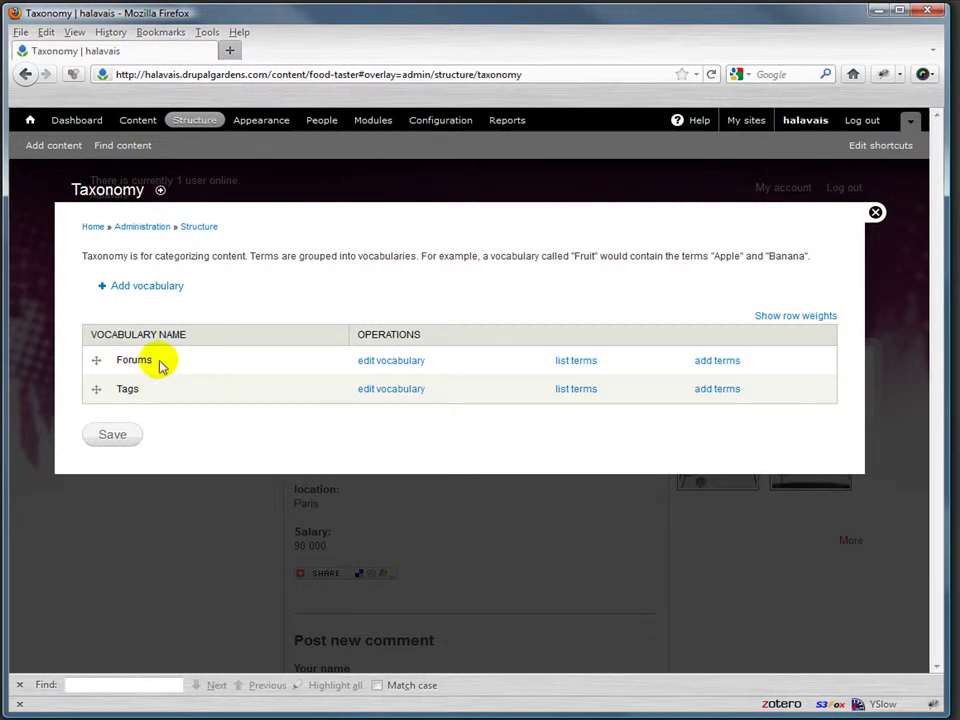
{"action": "left_click", "coordinate": [152, 286]}
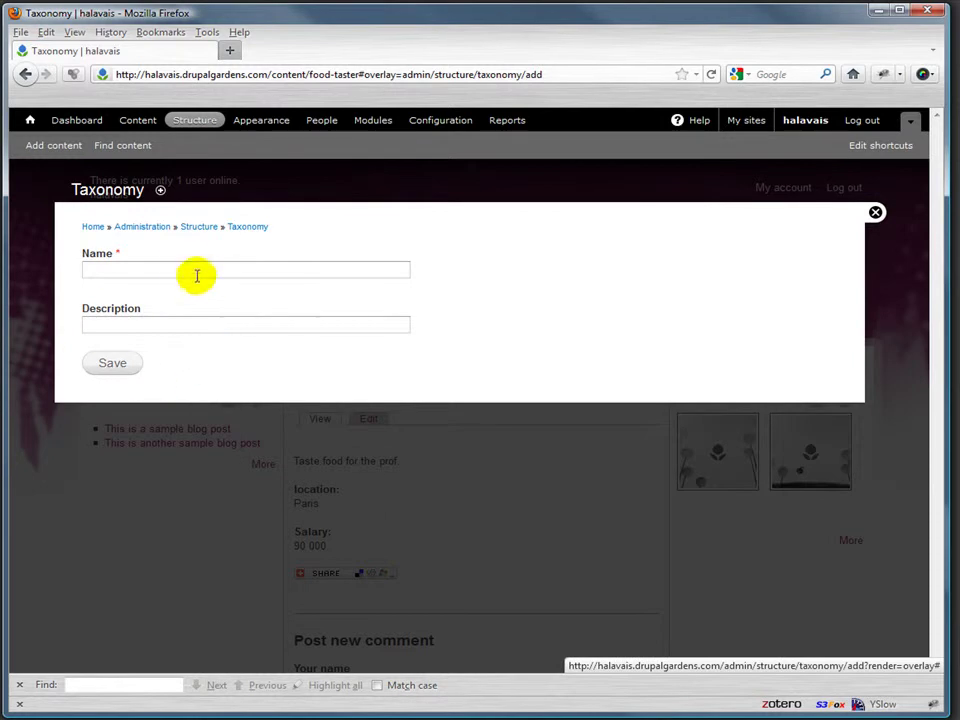
{"action": "left_click", "coordinate": [181, 264]}
{"action": "type", "text": "Jo"}
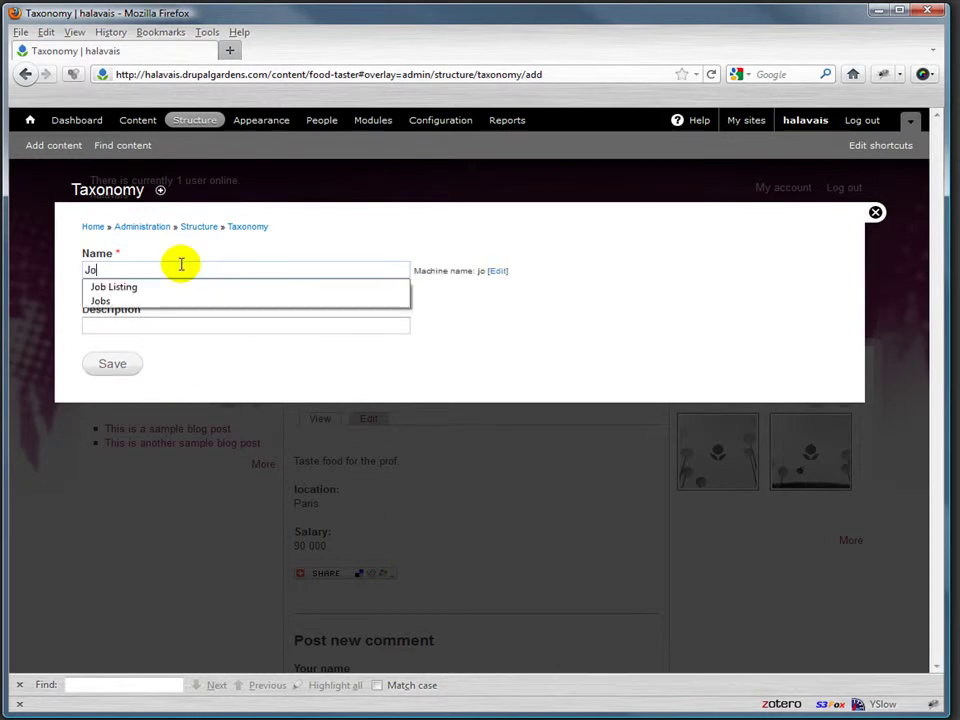
{"action": "type", "text": "b Types"}
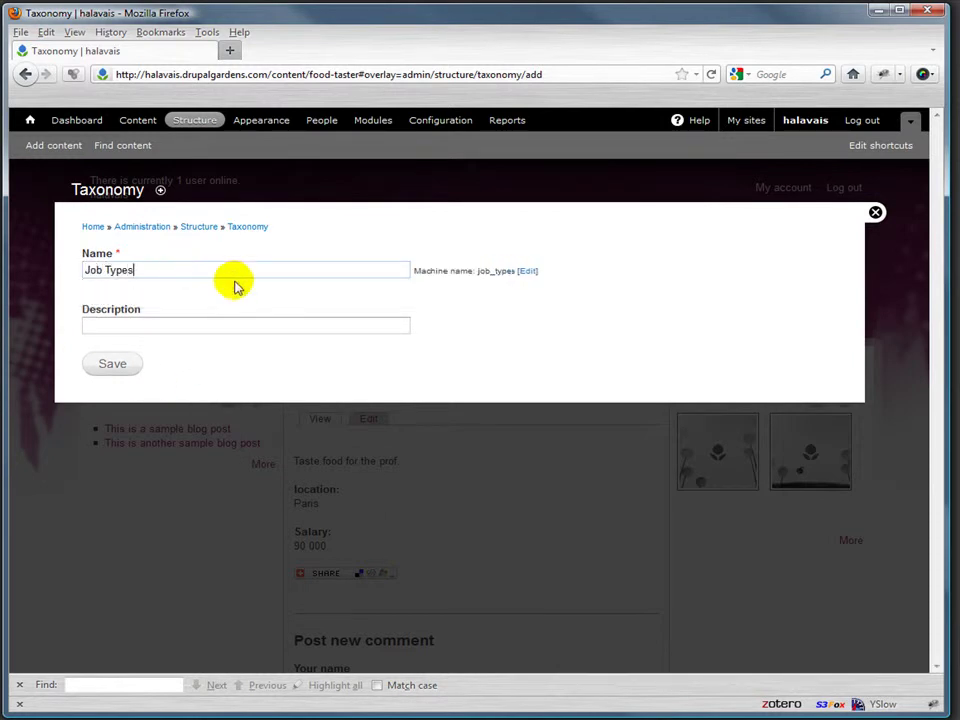
Give the Job Types vocabulary the description "What different jobs are." and save it.
{"action": "left_click", "coordinate": [178, 326]}
{"action": "type", "text": "A taxo"}
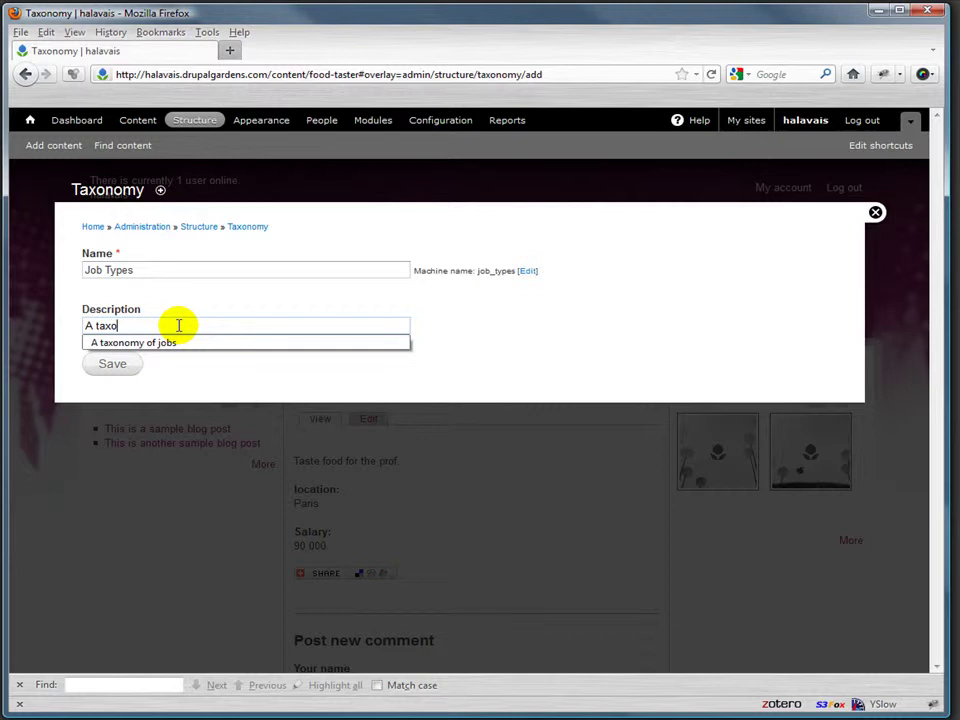
{"action": "type", "text": "t"}
{"action": "key", "text": "BackSpace"}
{"action": "key", "text": "BackSpace"}
{"action": "key", "text": "BackSpace"}
{"action": "type", "text": "What"}
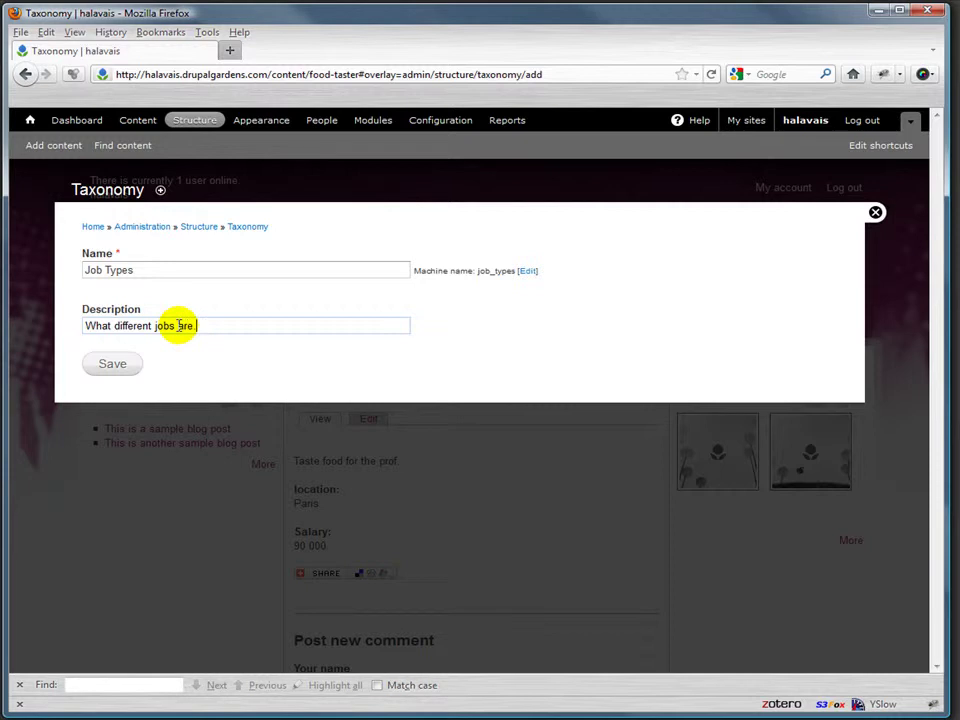
{"action": "left_click", "coordinate": [100, 363]}
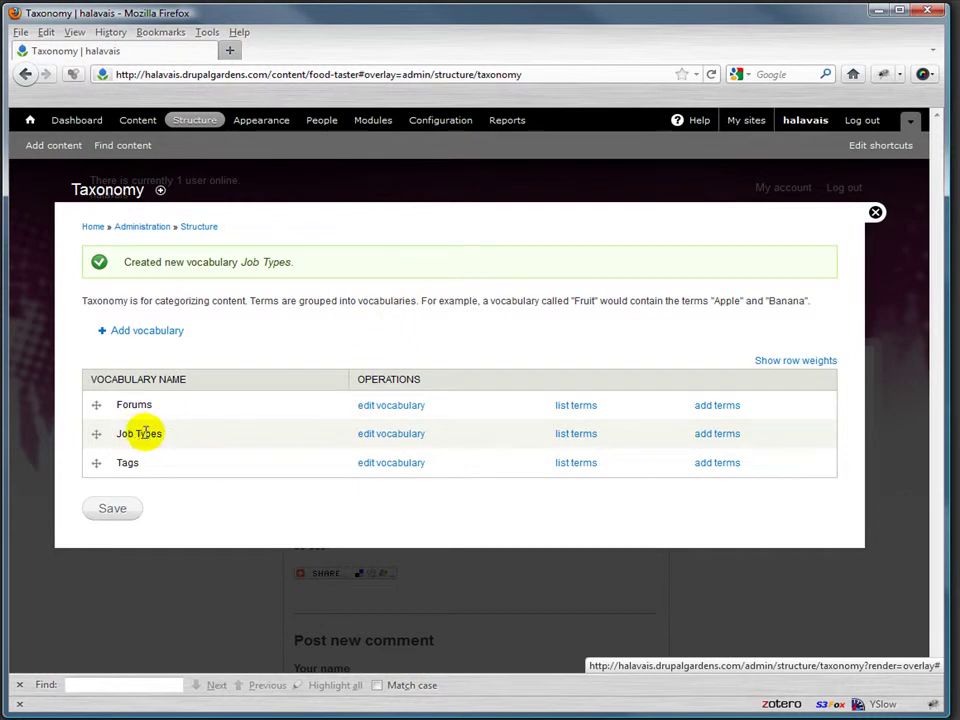
Add a term named Tasters to the Job Types vocabulary with the description "People who taste stuff." and save it.
{"action": "left_click", "coordinate": [575, 433]}
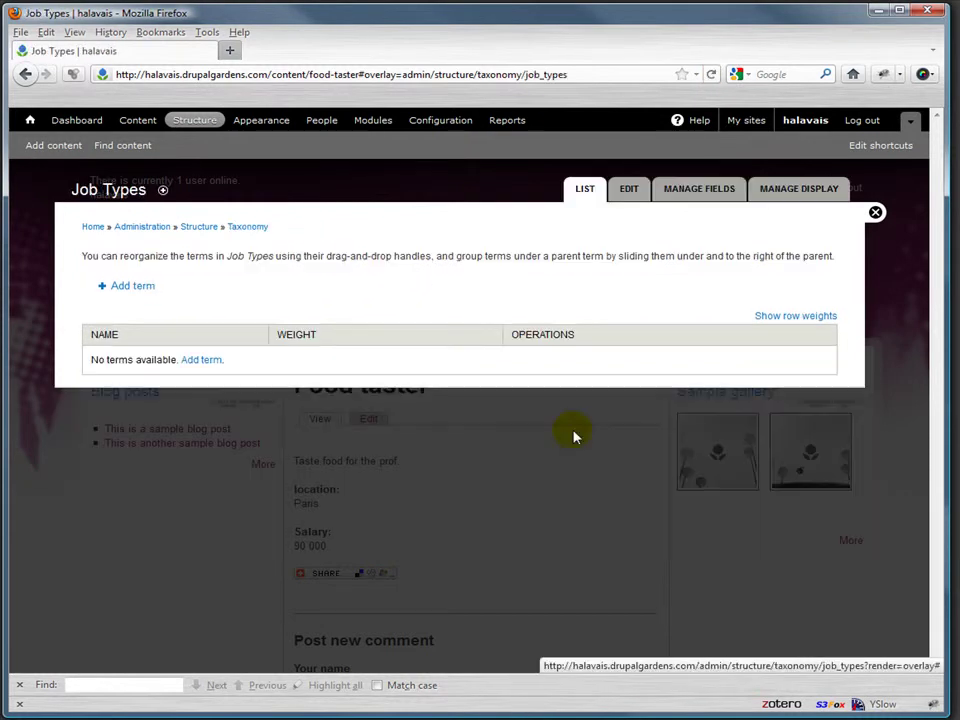
{"action": "left_click", "coordinate": [212, 361]}
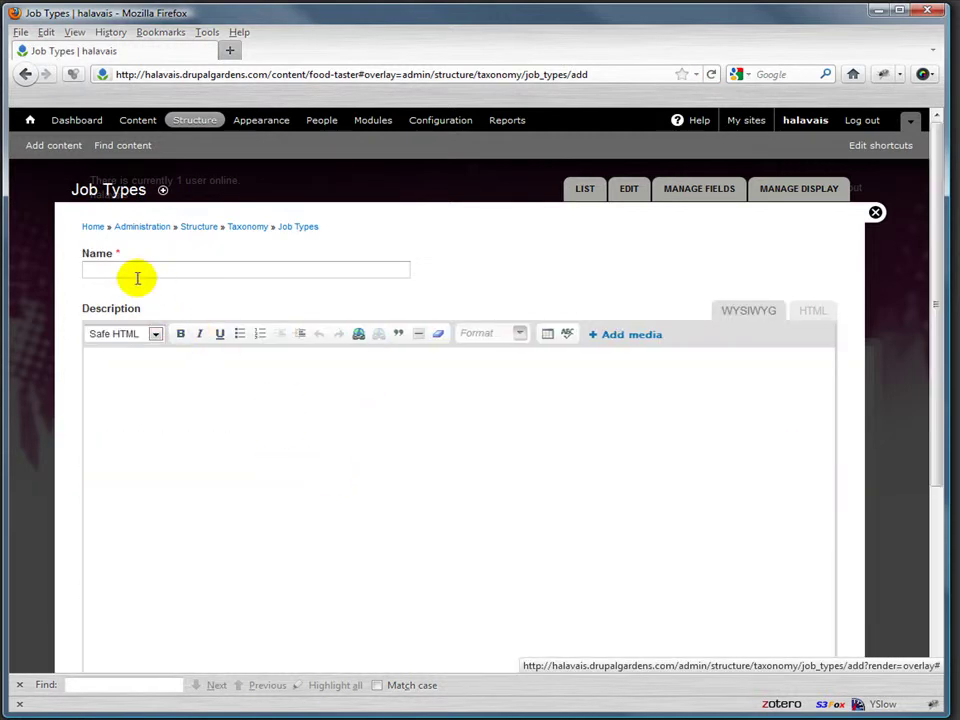
{"action": "left_click", "coordinate": [131, 267]}
{"action": "type", "text": "Tasters"}
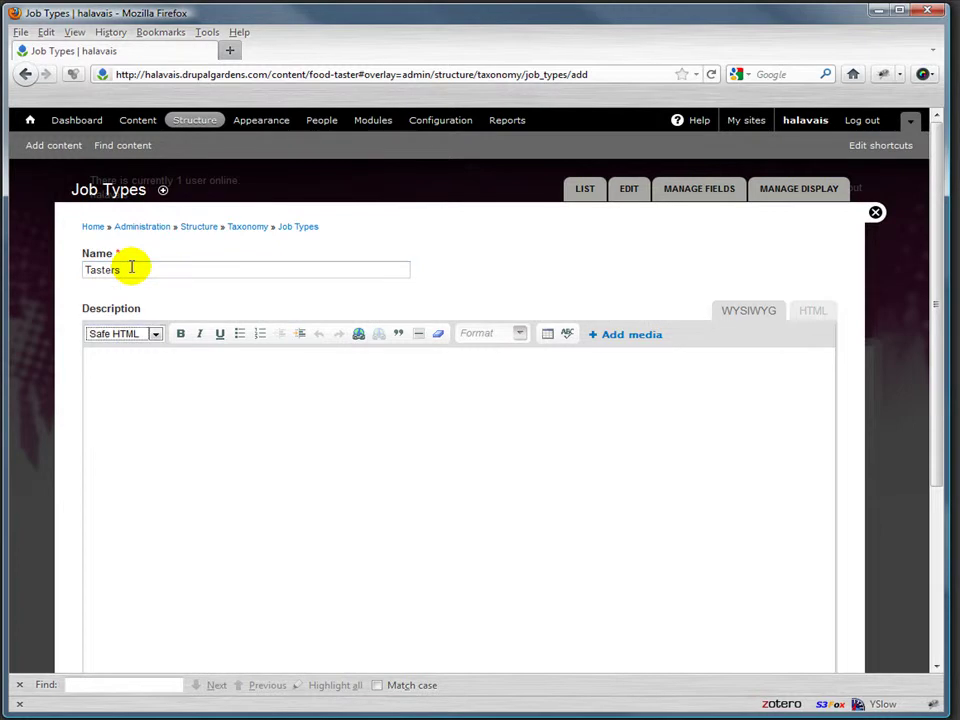
{"action": "key", "text": "Tab"}
{"action": "type", "text": "People w"}
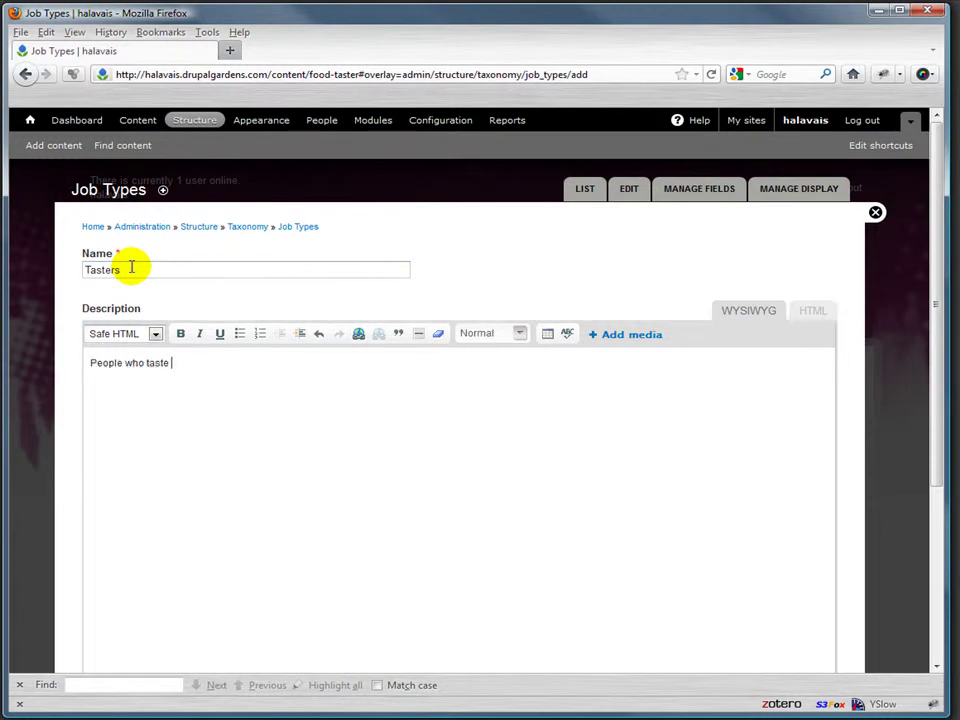
{"action": "scroll", "coordinate": [131, 267], "scroll_direction": "down", "scroll_amount": 5}
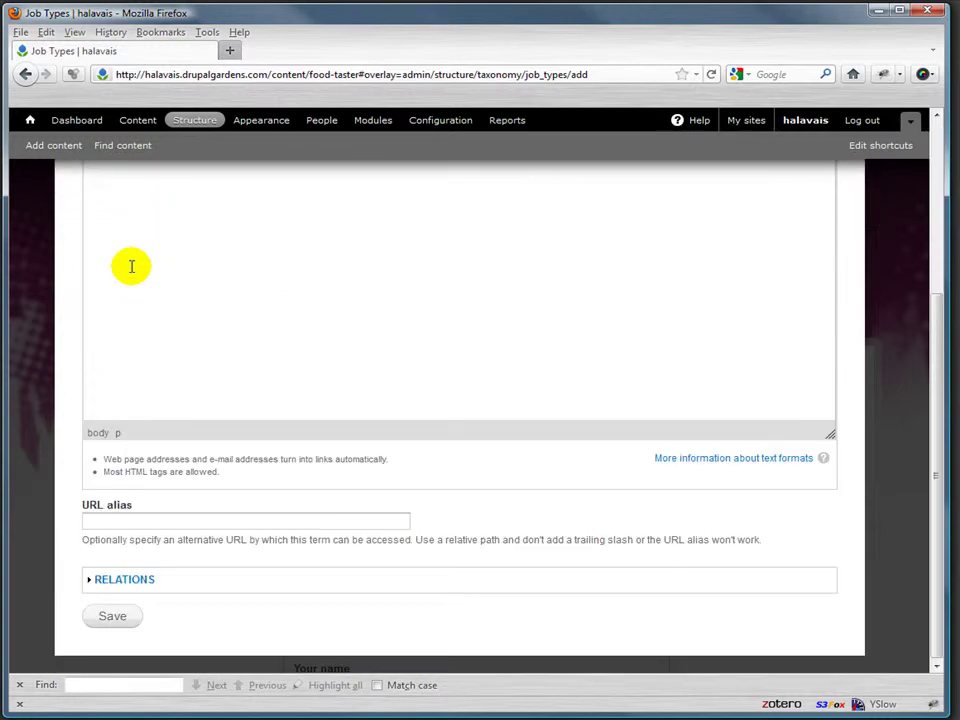
{"action": "left_click", "coordinate": [105, 617]}
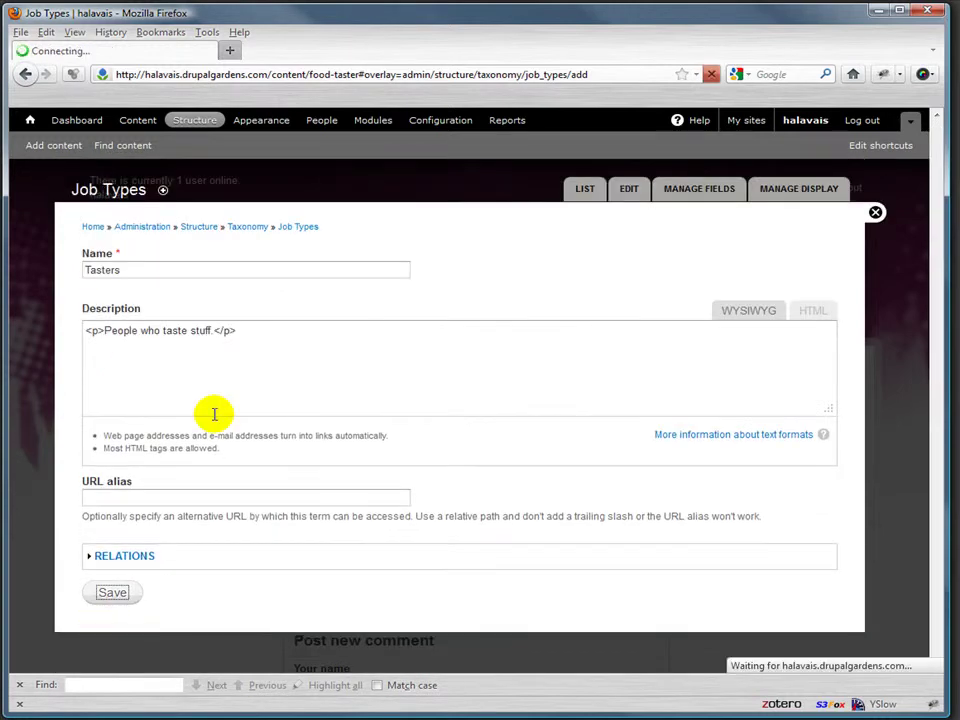
Add a Pudding tasters term described as "People who taste pudding", with Tasters as its parent term, and save it.
{"action": "left_click", "coordinate": [129, 322]}
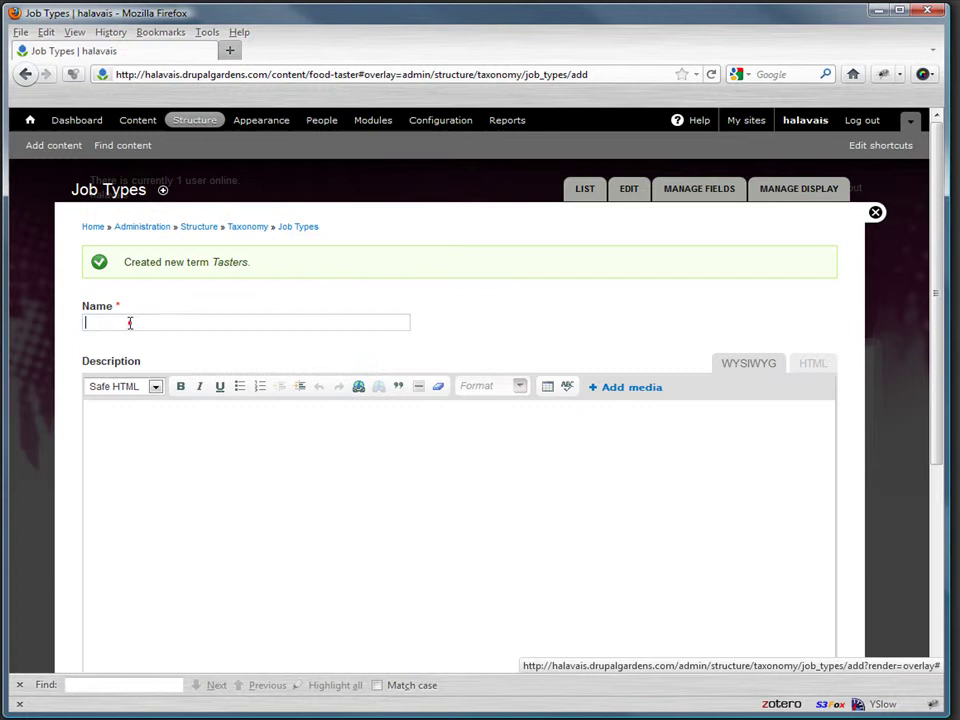
{"action": "type", "text": "Pudding tasters"}
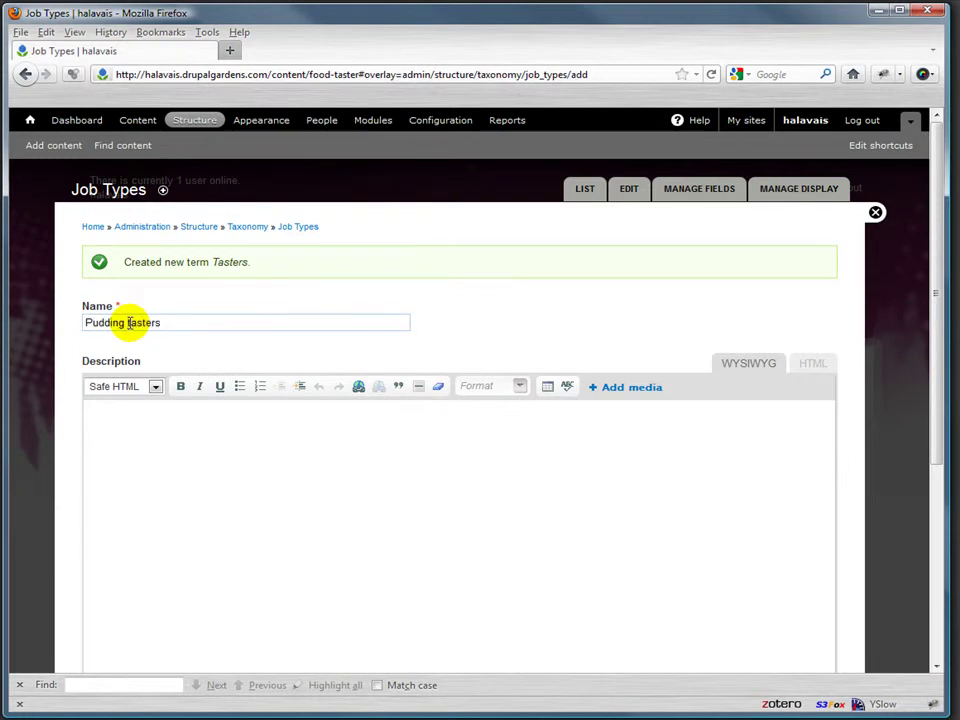
{"action": "left_click", "coordinate": [137, 437]}
{"action": "type", "text": "People who taste p"}
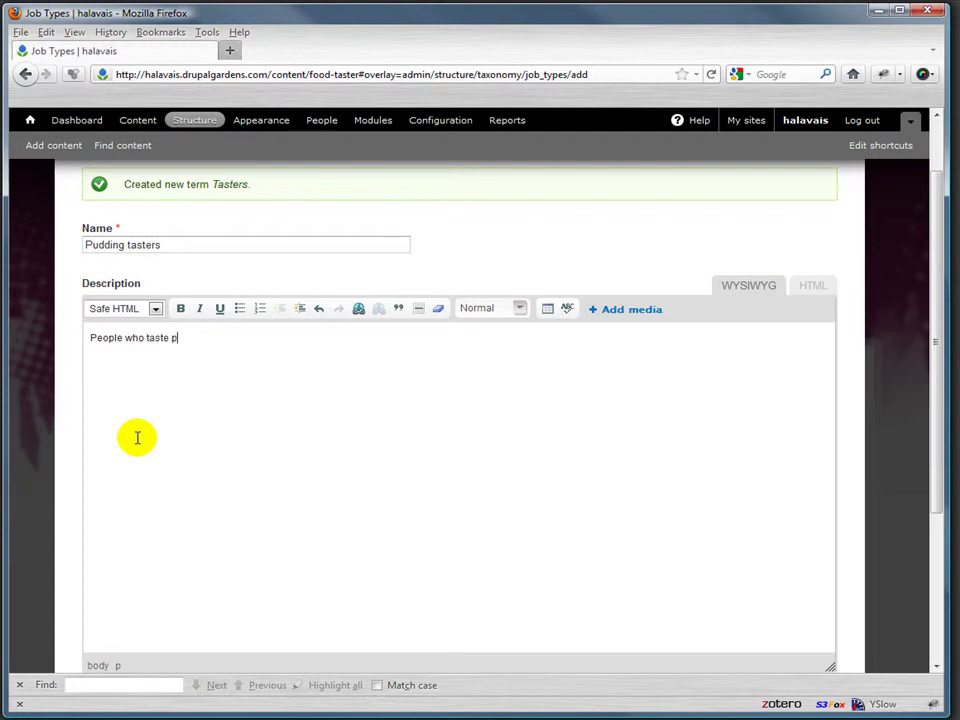
{"action": "type", "text": "udding"}
{"action": "scroll", "coordinate": [186, 448], "scroll_direction": "down", "scroll_amount": 5}
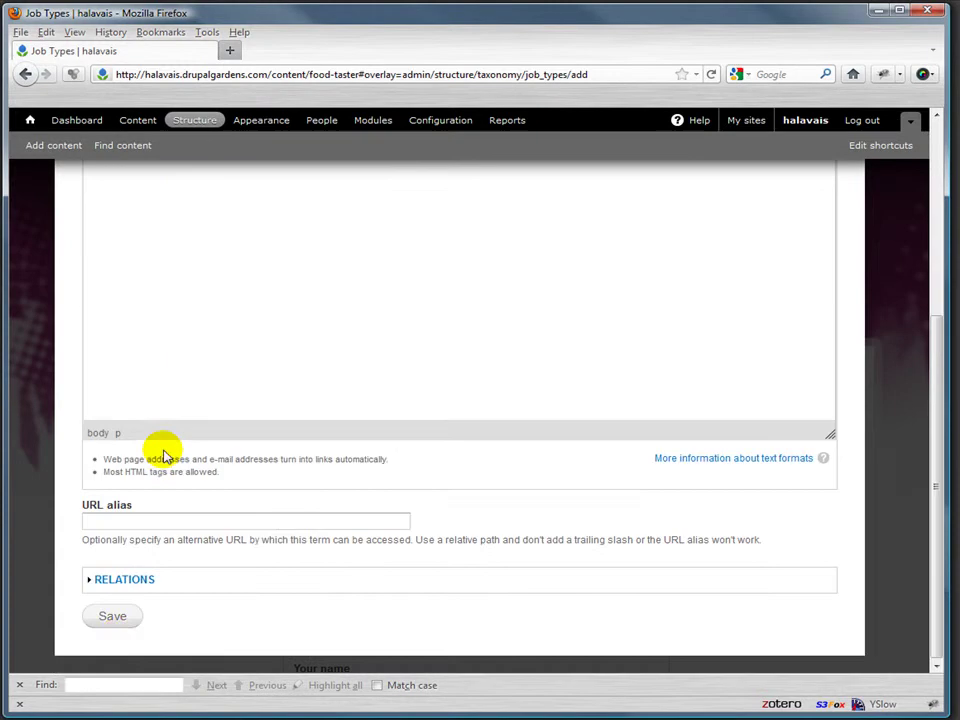
{"action": "left_click", "coordinate": [100, 582]}
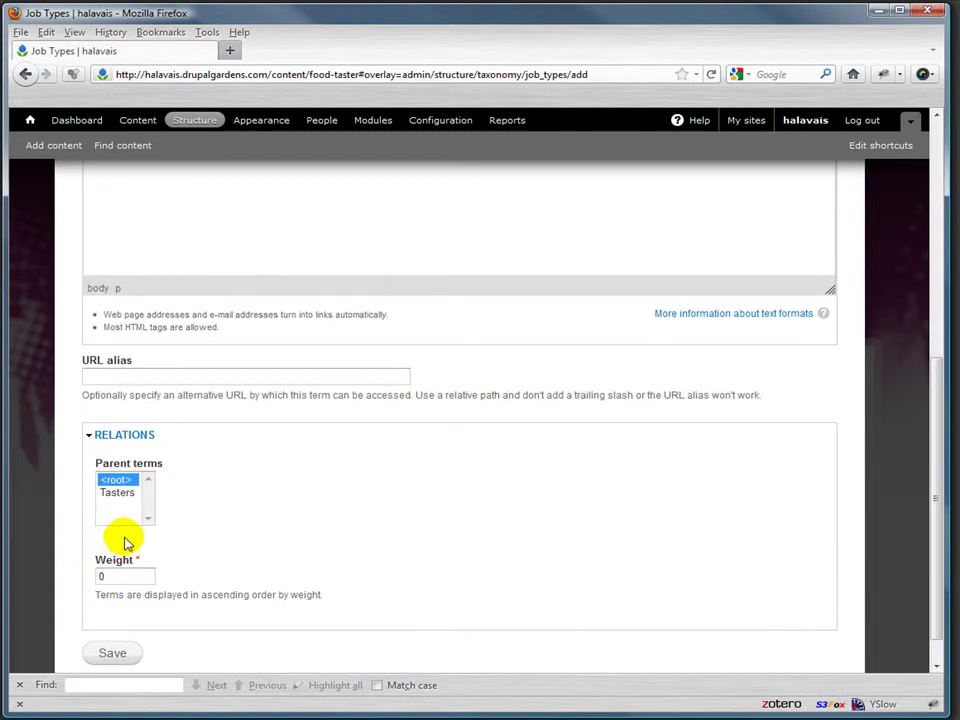
{"action": "left_click", "coordinate": [117, 492]}
{"action": "left_click", "coordinate": [119, 655]}
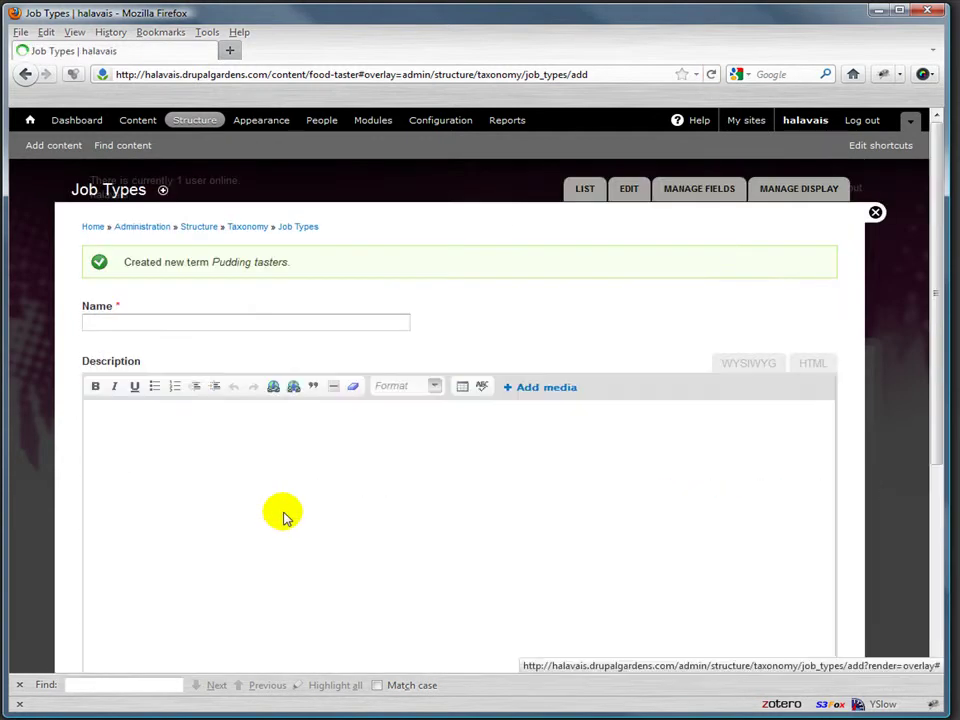
Add a Drivers term described as "People who drive vehicles.", save it, and return to the Job Types term list.
{"action": "left_click", "coordinate": [137, 321]}
{"action": "type", "text": "D"}
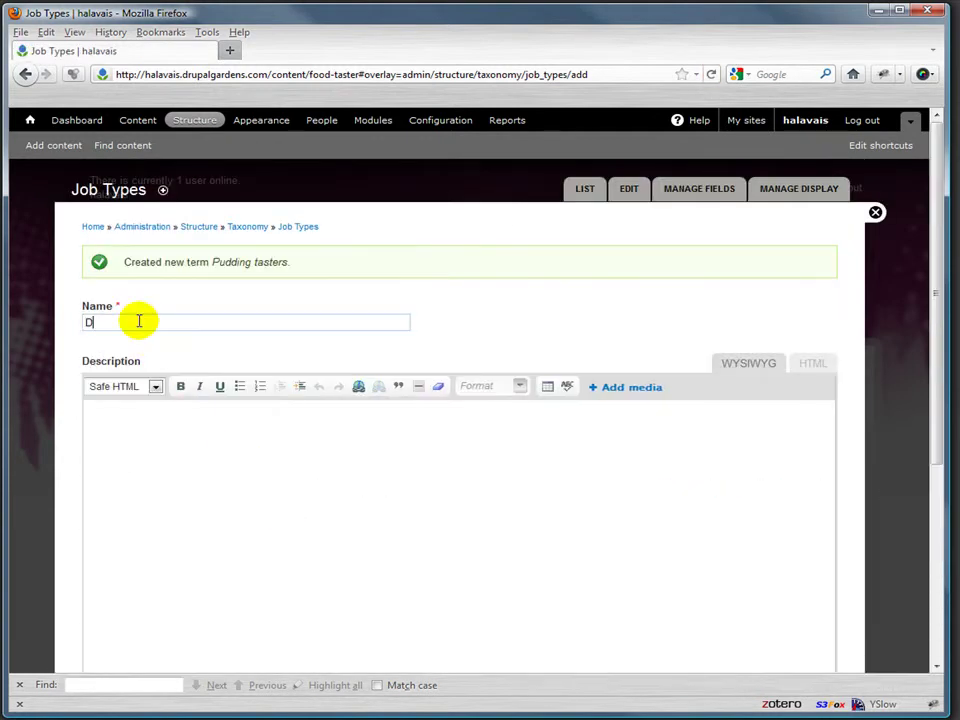
{"action": "type", "text": "rivers"}
{"action": "left_click", "coordinate": [135, 444]}
{"action": "type", "text": "People who drive v"}
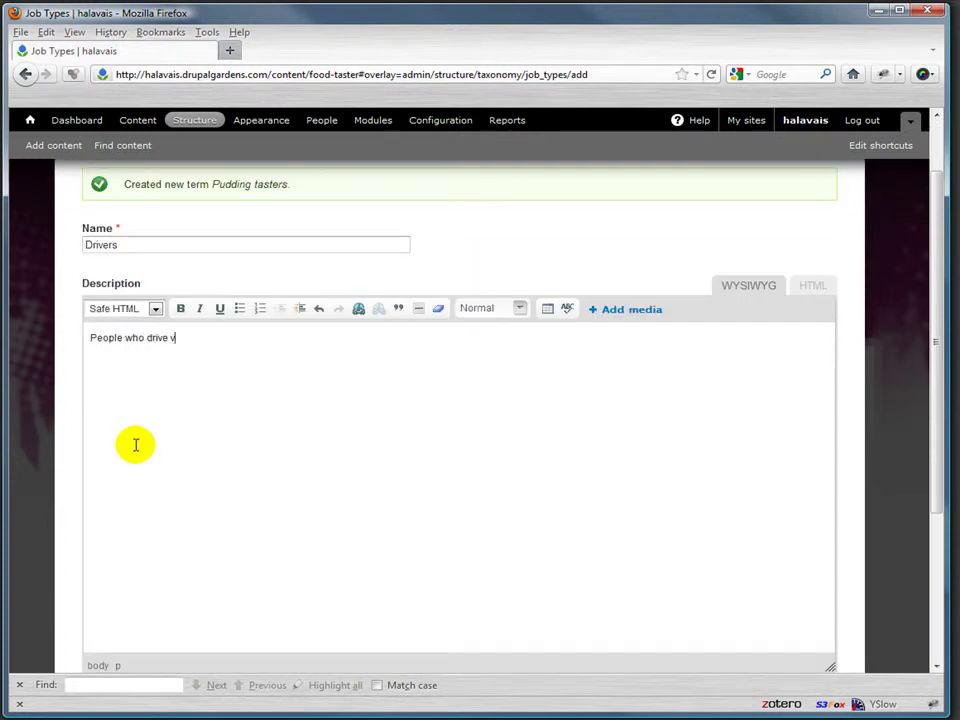
{"action": "type", "text": "ehicles."}
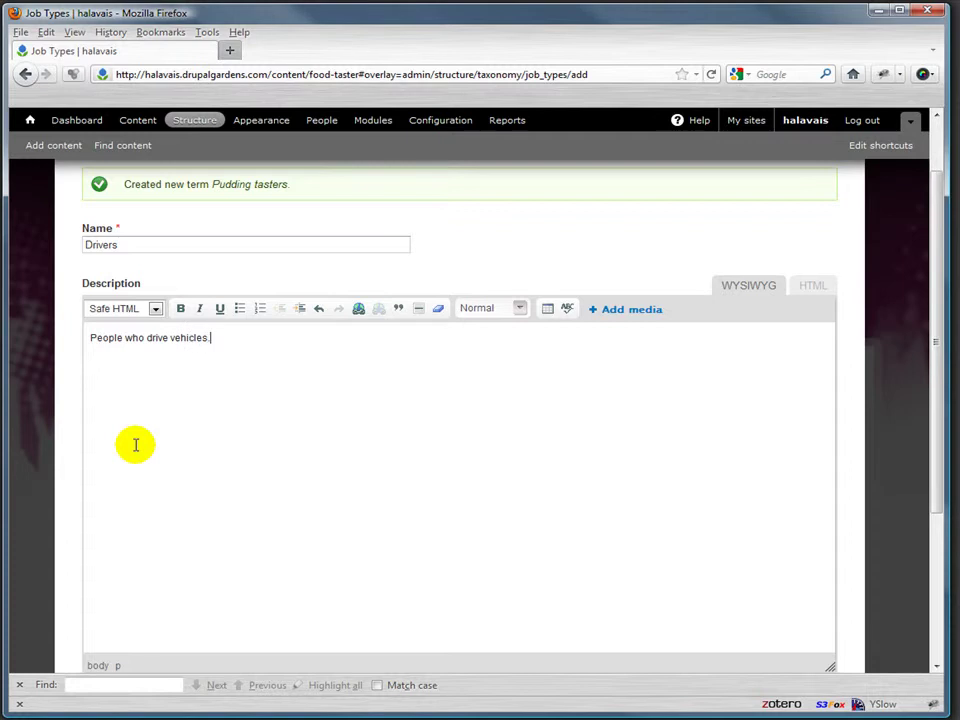
{"action": "scroll", "coordinate": [135, 444], "scroll_direction": "down", "scroll_amount": 3}
{"action": "scroll", "coordinate": [214, 557], "scroll_direction": "down", "scroll_amount": 1}
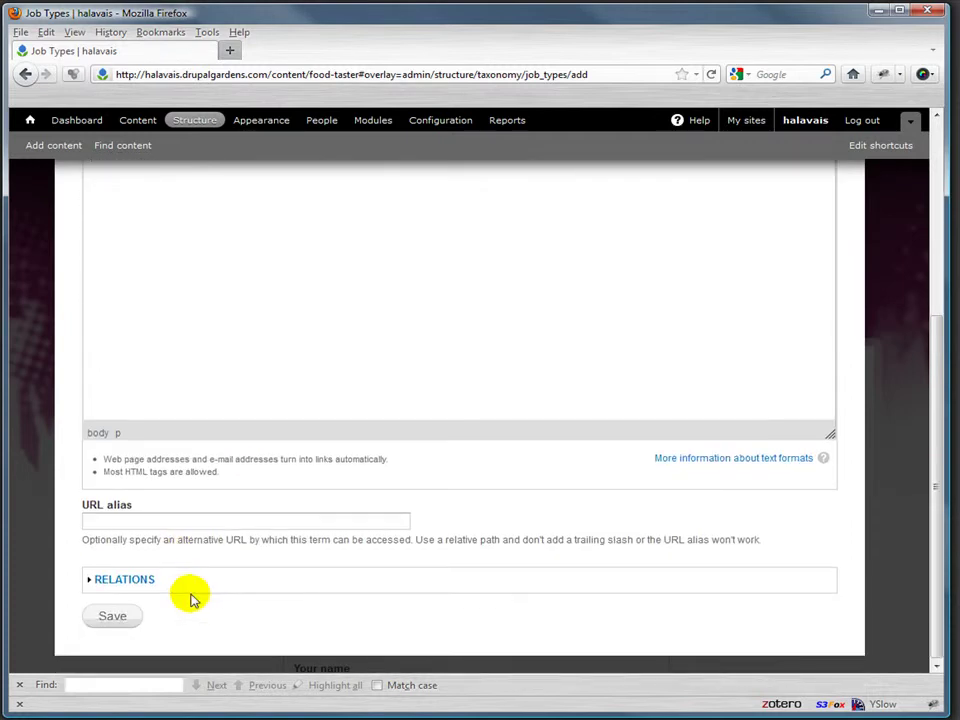
{"action": "left_click", "coordinate": [112, 617]}
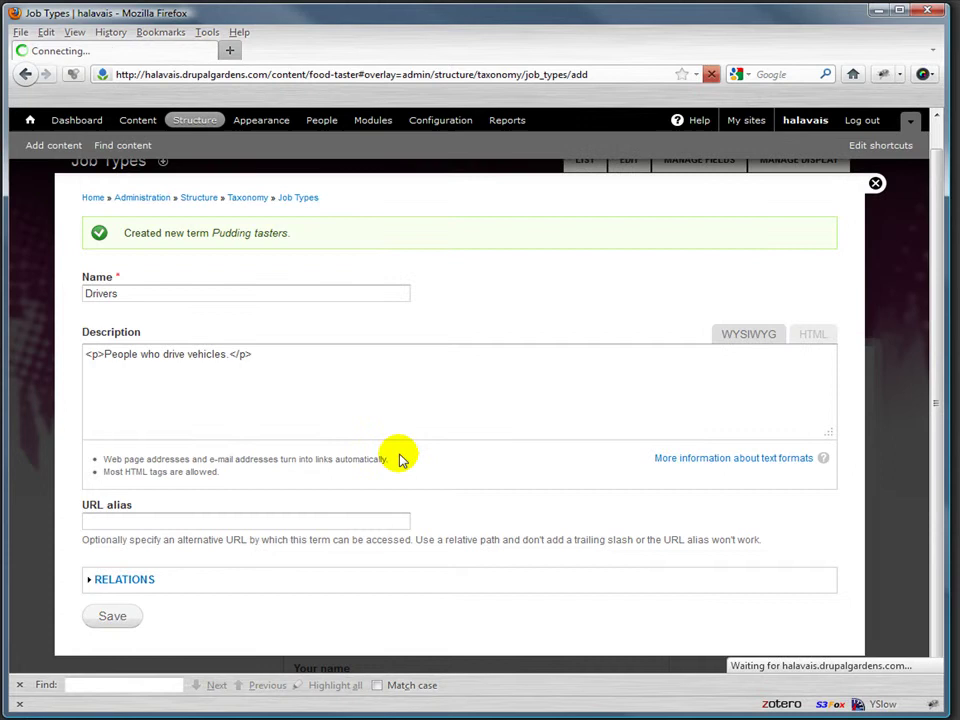
{"action": "left_click", "coordinate": [296, 226]}
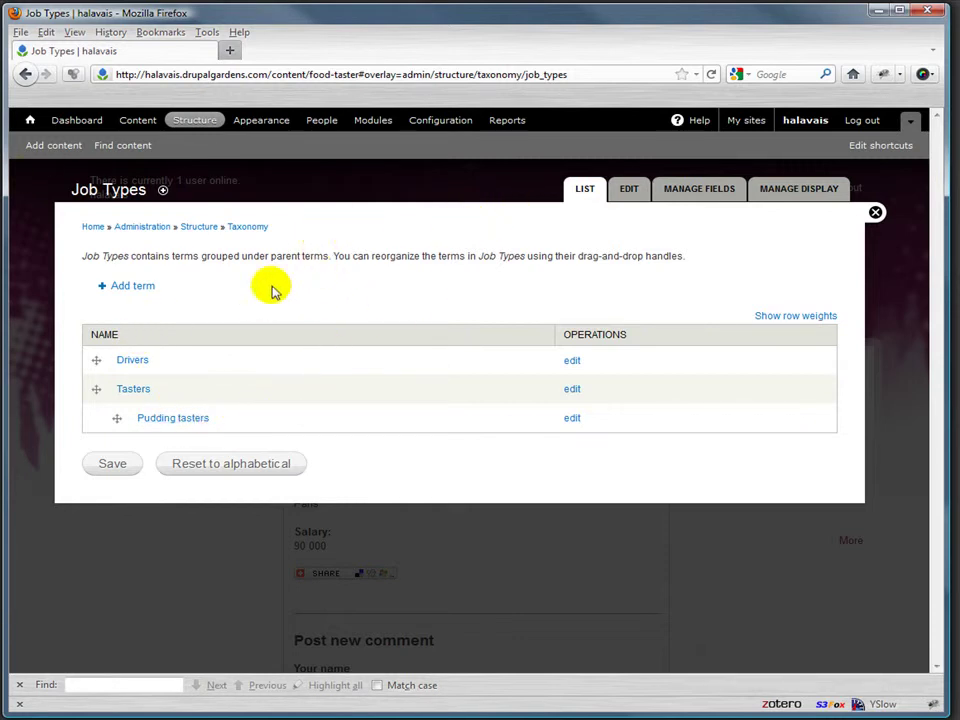
In the Job Listing content type's fields, enter a new field labelled Job type with the field name jobtype.
{"action": "left_click", "coordinate": [192, 124]}
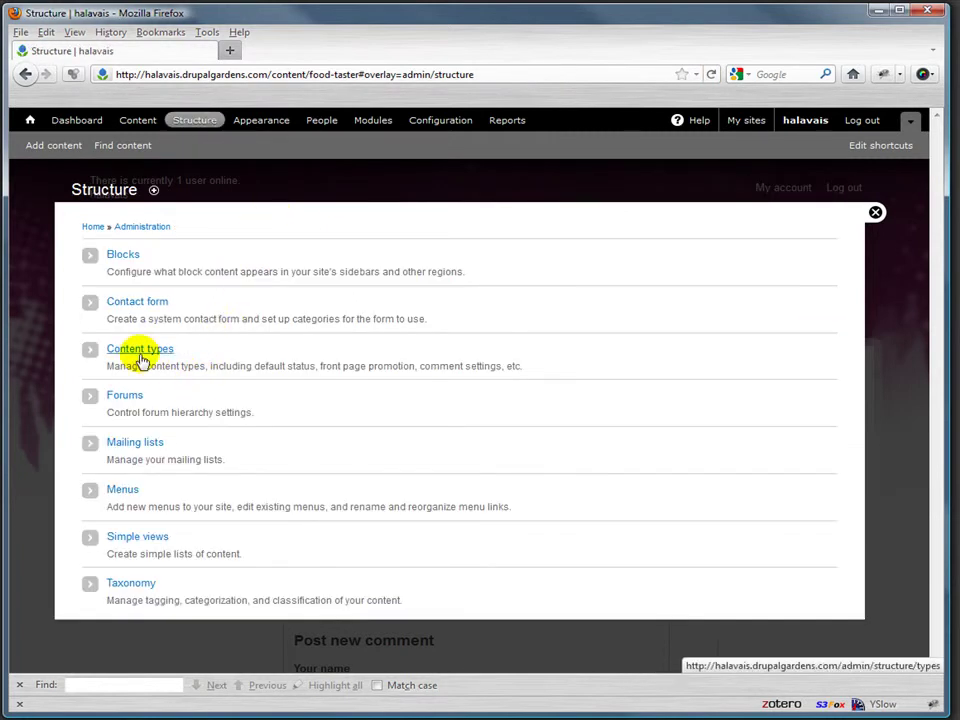
{"action": "left_click", "coordinate": [140, 354]}
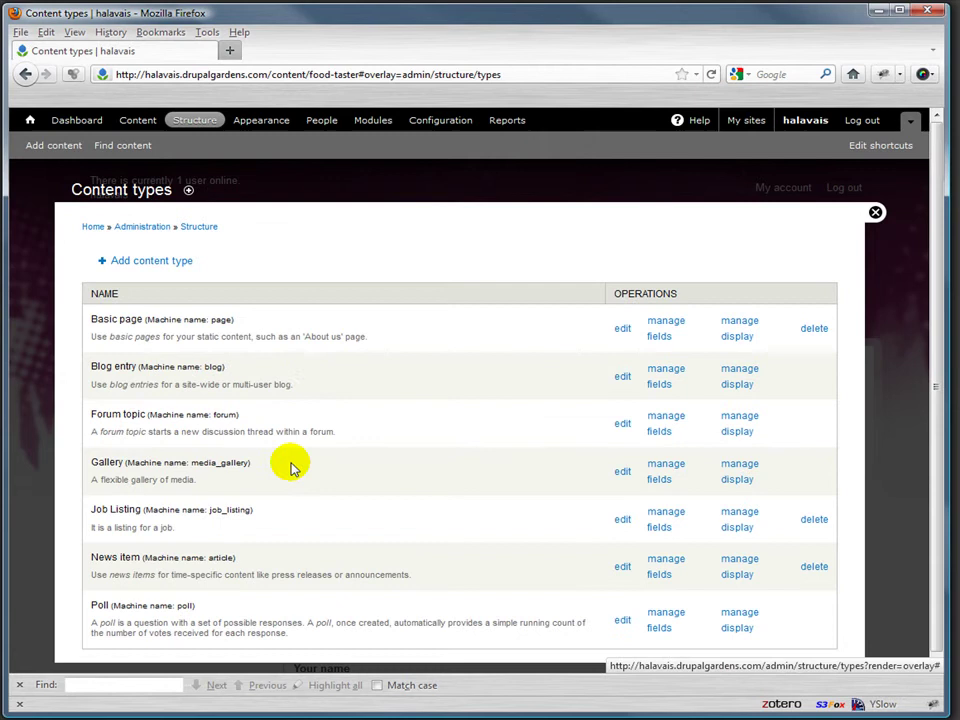
{"action": "left_click", "coordinate": [665, 514]}
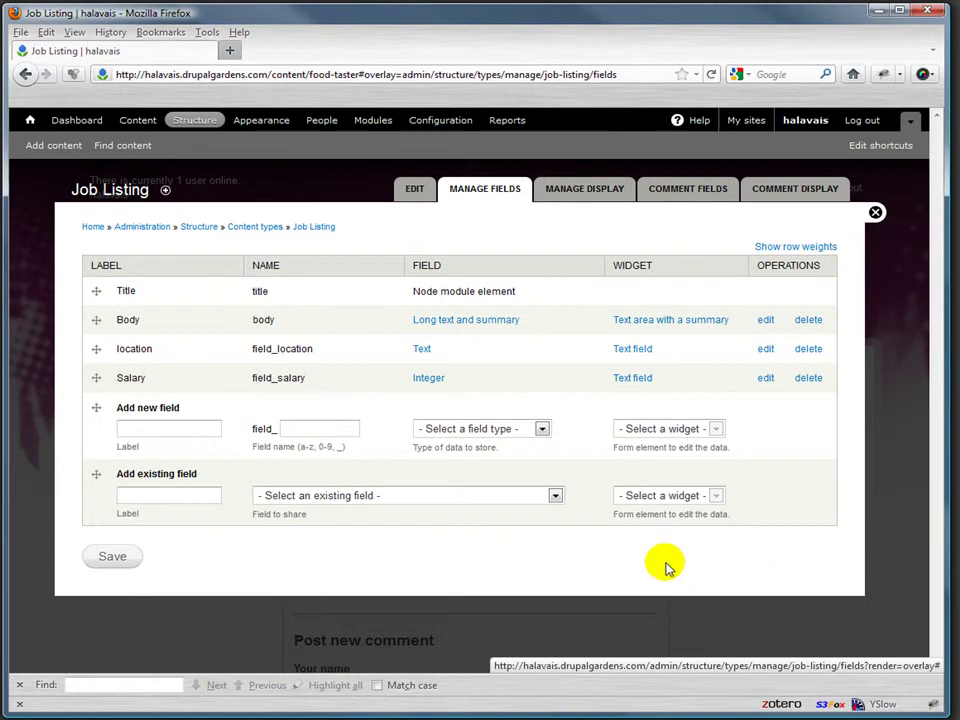
{"action": "left_click", "coordinate": [187, 427]}
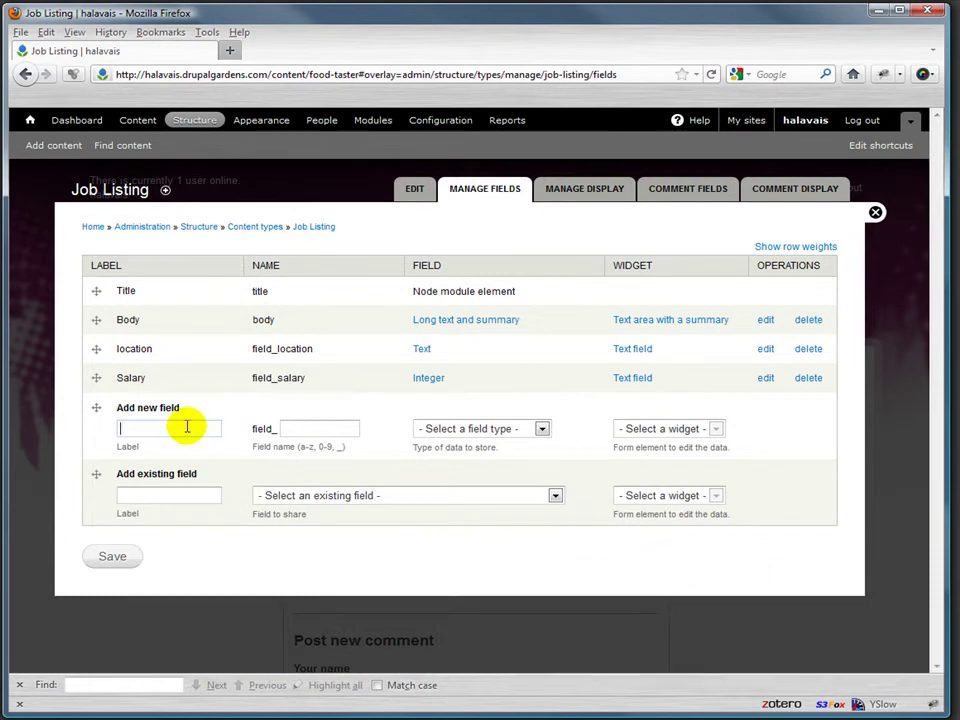
{"action": "left_click", "coordinate": [300, 429]}
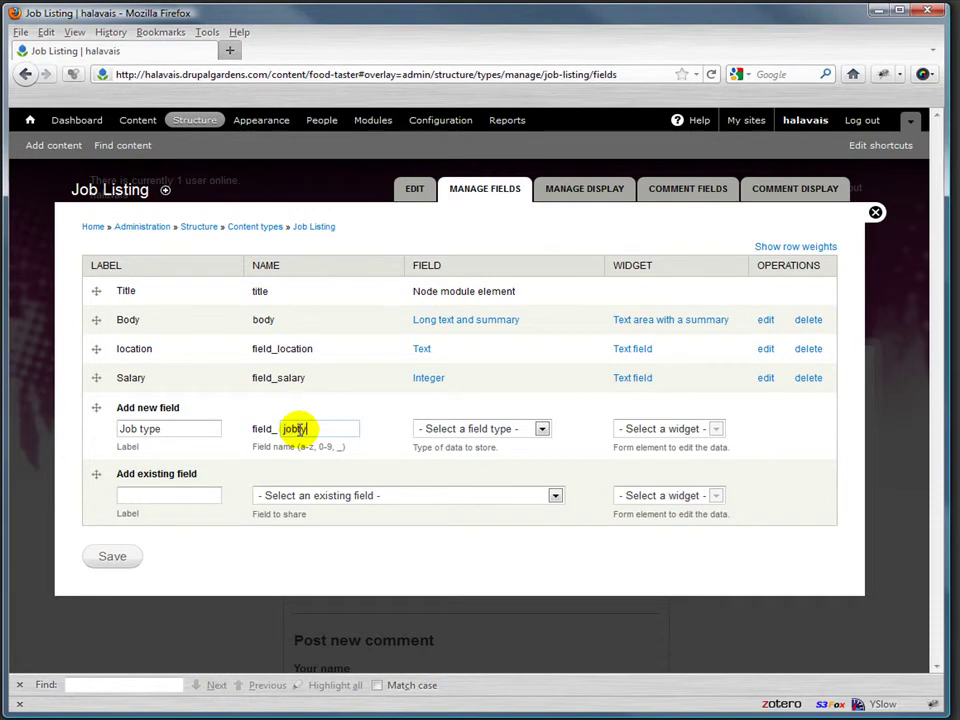
Set the new Job type field to Term reference with the Autocomplete term widget (tagging).
{"action": "left_click", "coordinate": [494, 426]}
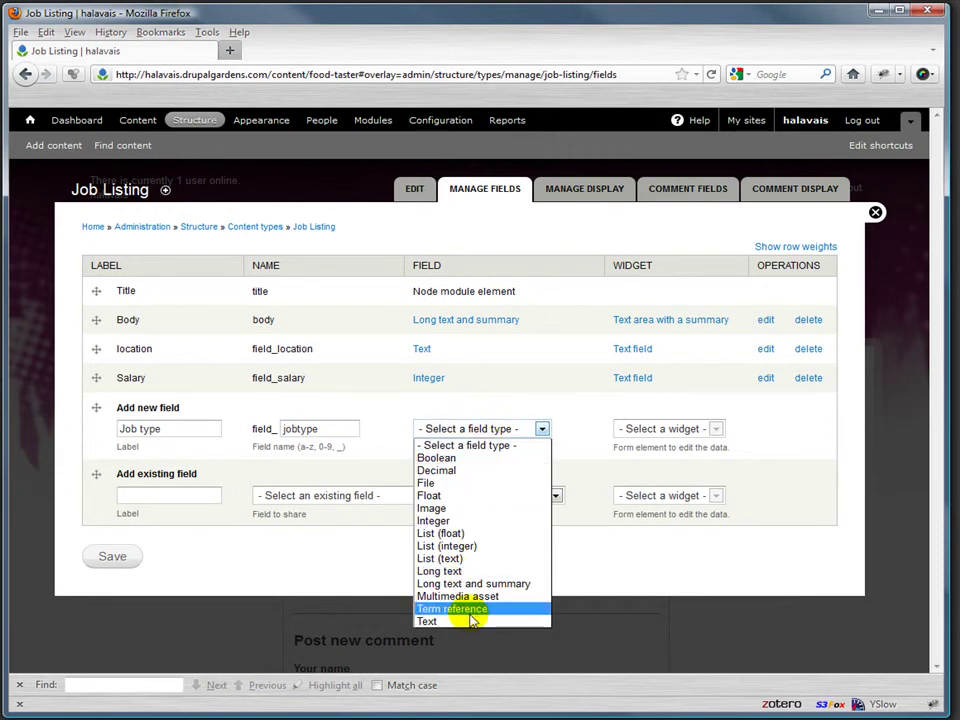
{"action": "left_click", "coordinate": [467, 612]}
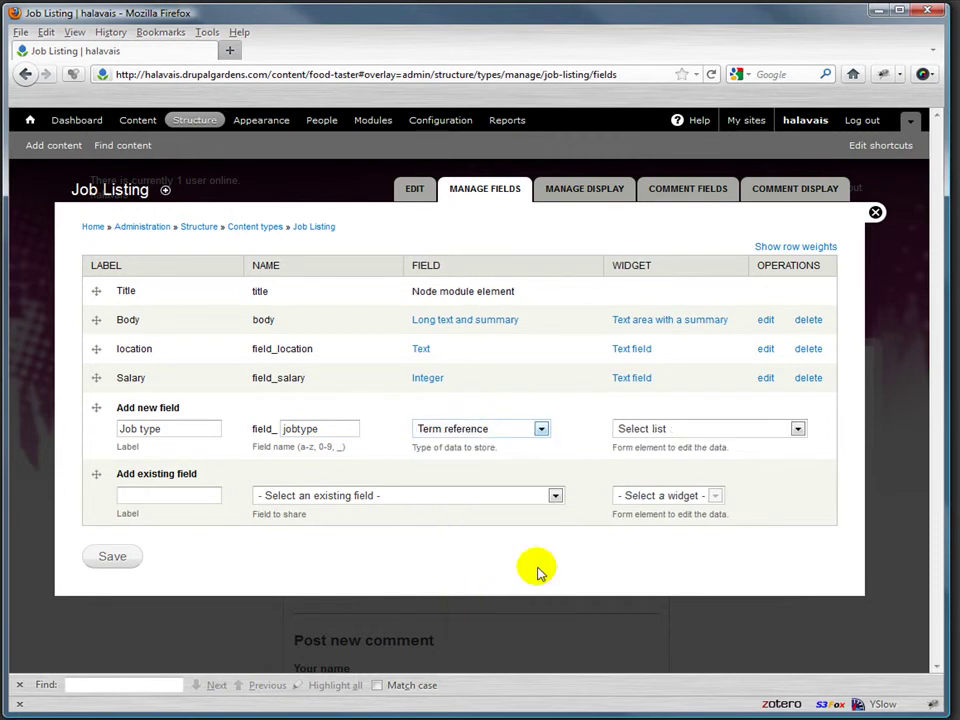
{"action": "left_click", "coordinate": [705, 432]}
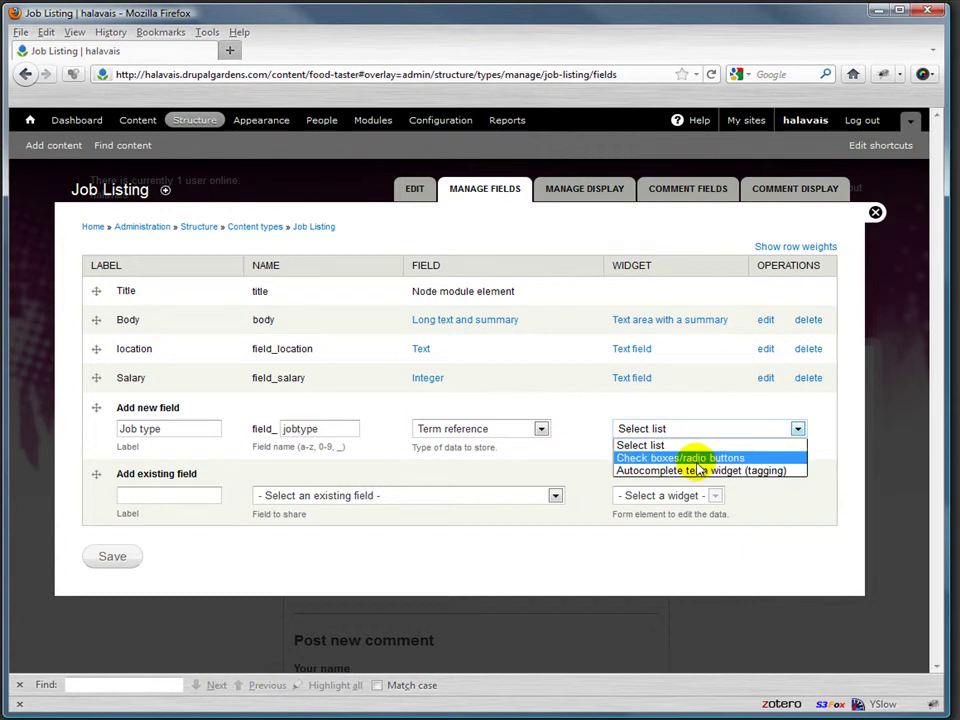
{"action": "left_click", "coordinate": [697, 470]}
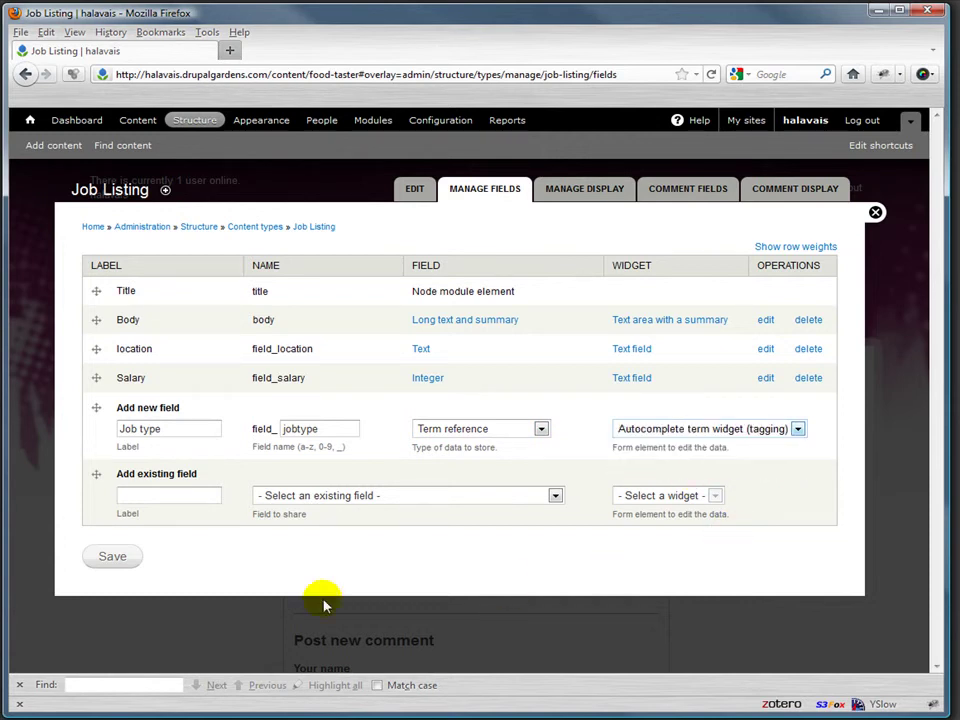
Save the new Job type field and set Job Types as the vocabulary in its field settings, saving those too.
{"action": "left_click", "coordinate": [109, 559]}
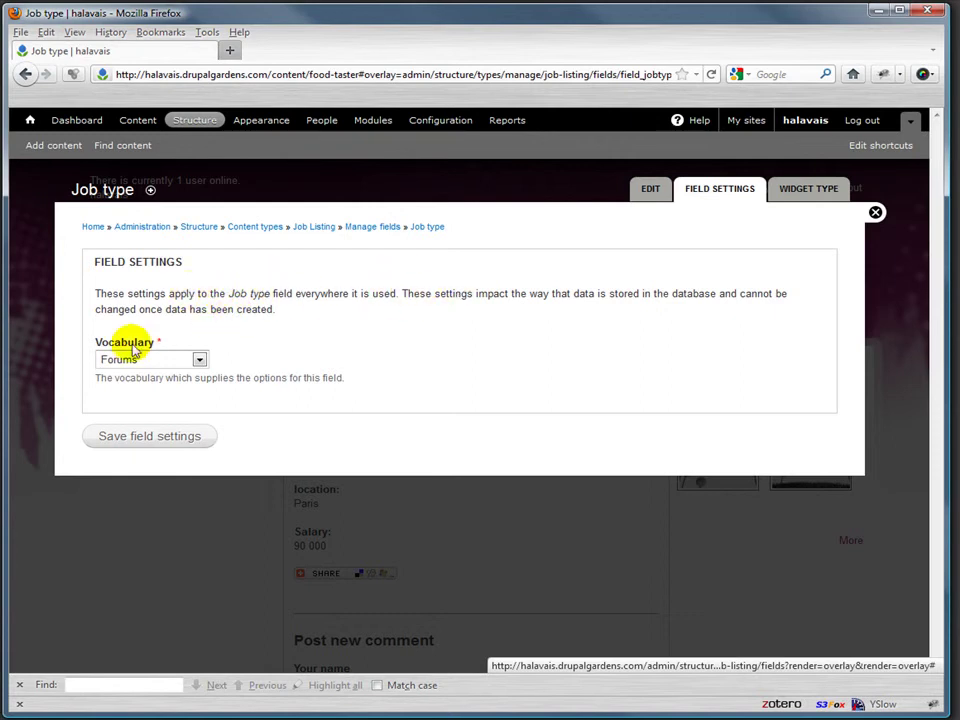
{"action": "left_click", "coordinate": [196, 362]}
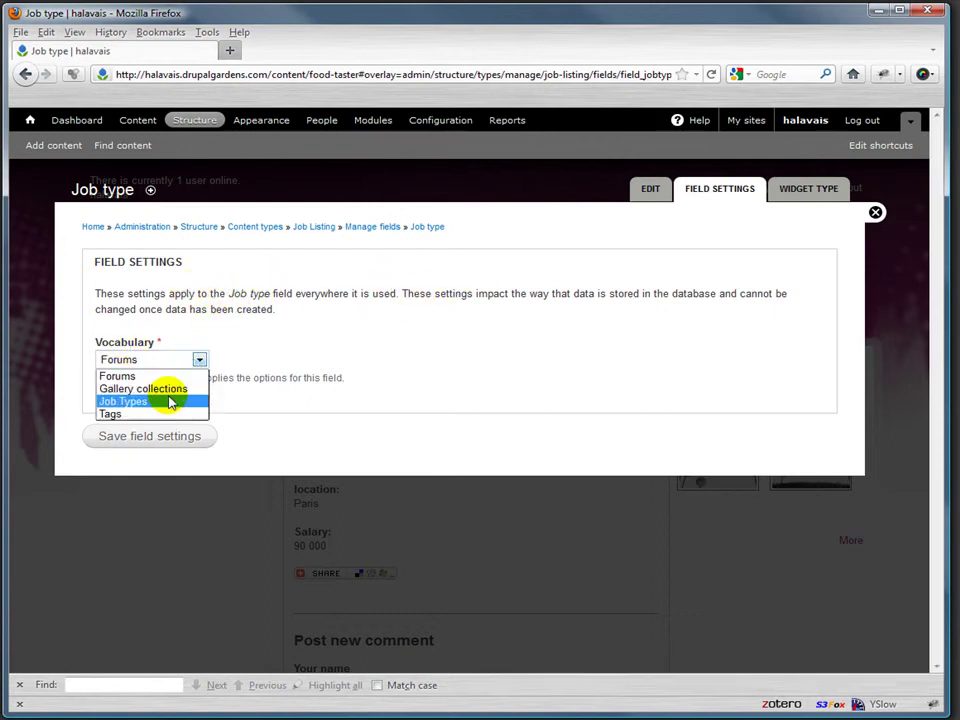
{"action": "left_click", "coordinate": [135, 401]}
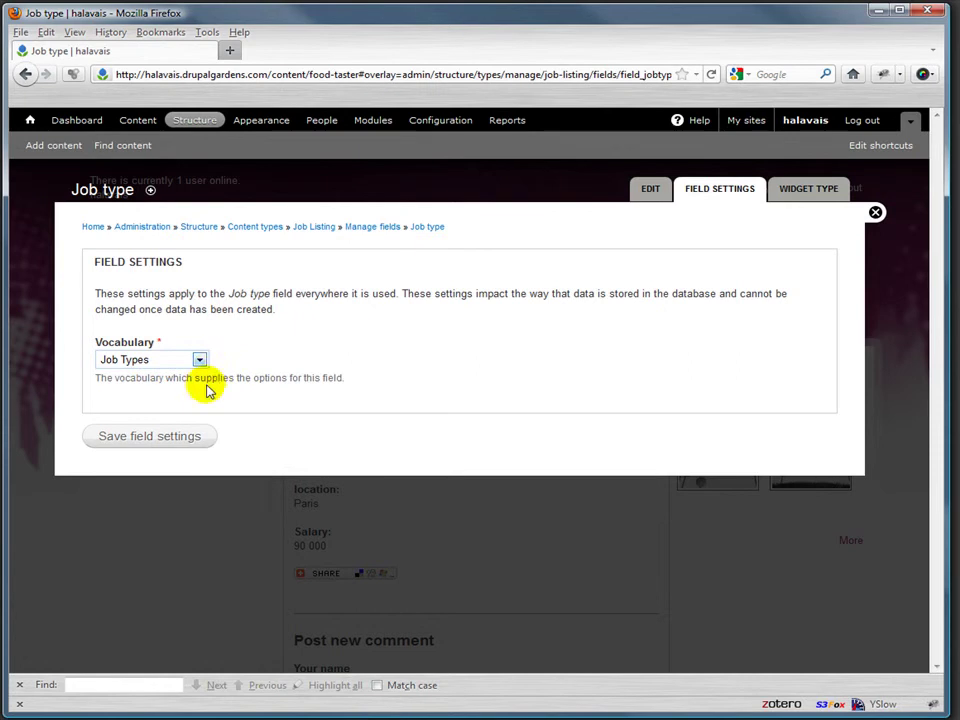
{"action": "left_click", "coordinate": [172, 437]}
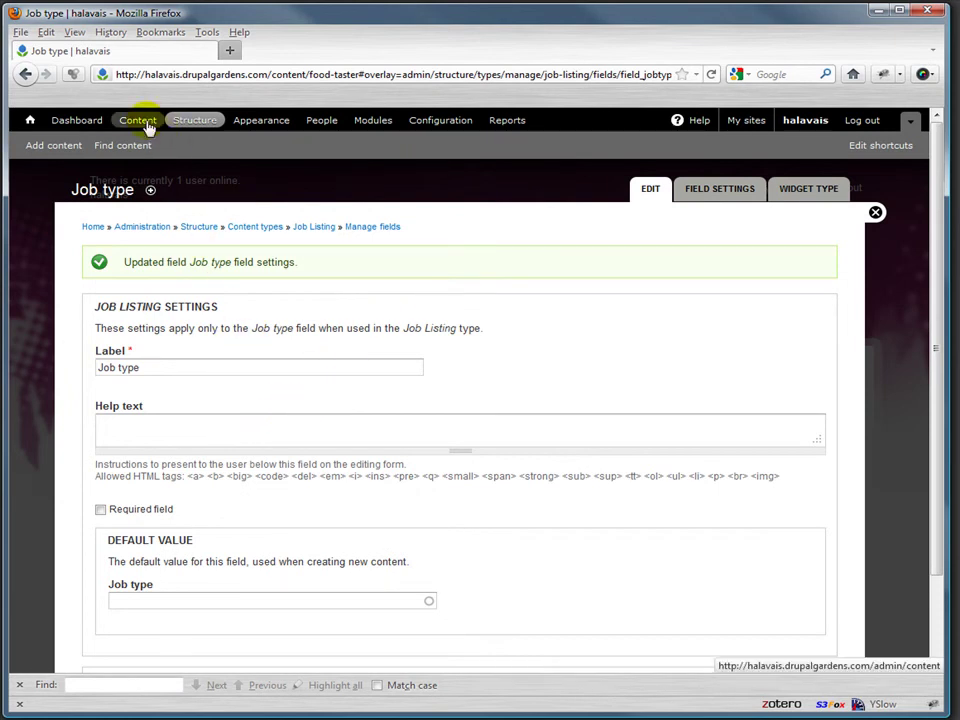
Create a new Job Listing content item with the placeholder text "sdfsdf" as both its title and its body.
{"action": "left_click", "coordinate": [145, 128]}
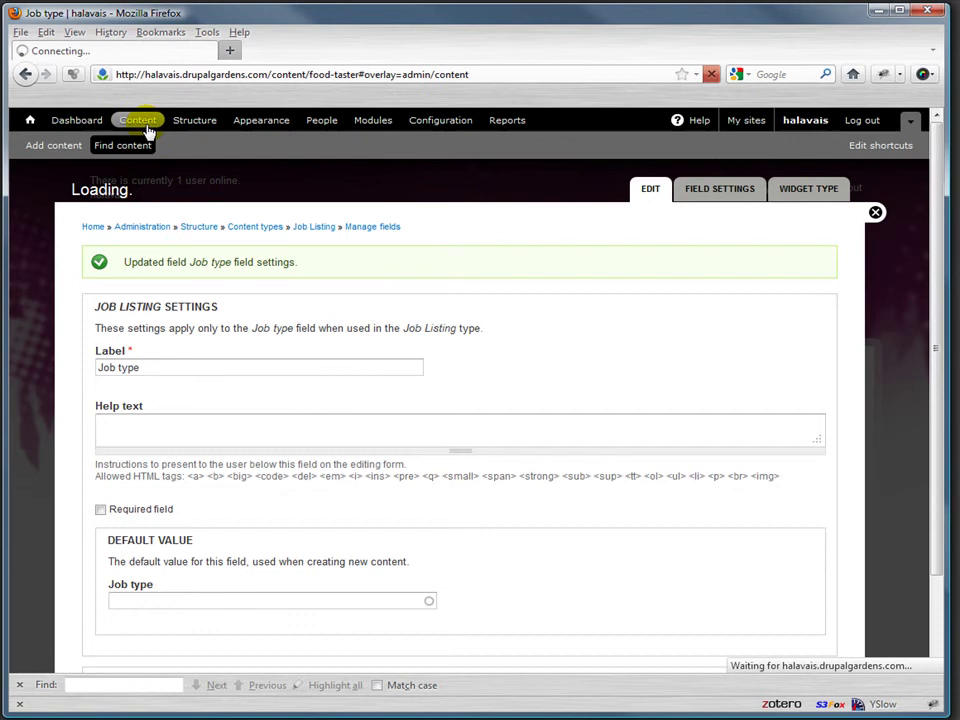
{"action": "left_click", "coordinate": [55, 146]}
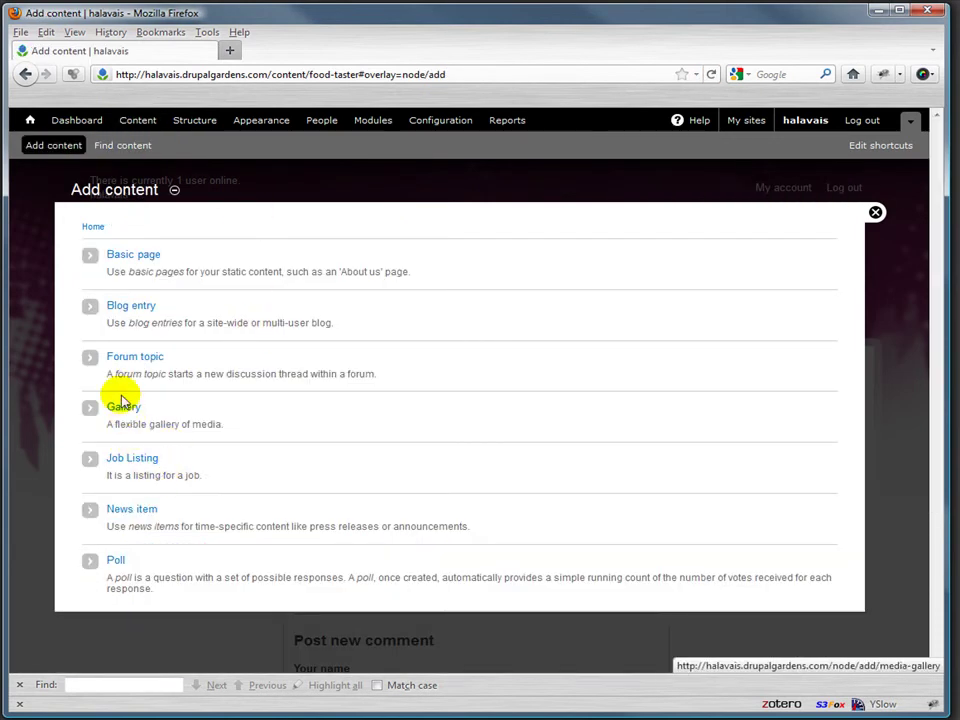
{"action": "left_click", "coordinate": [134, 458]}
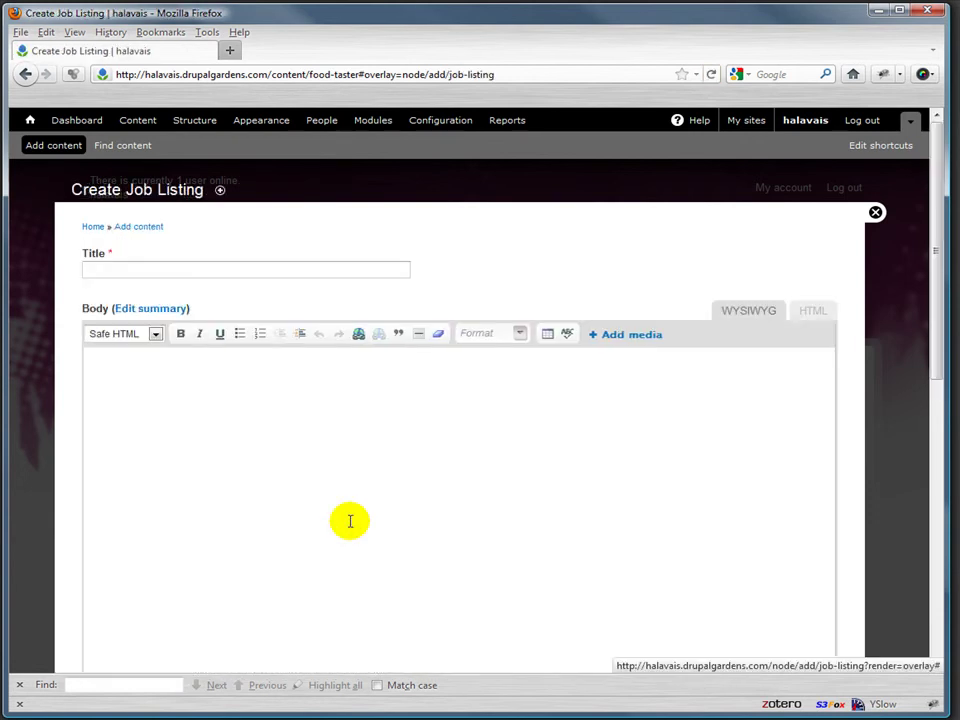
{"action": "left_click", "coordinate": [137, 270]}
{"action": "type", "text": "sdfsdf"}
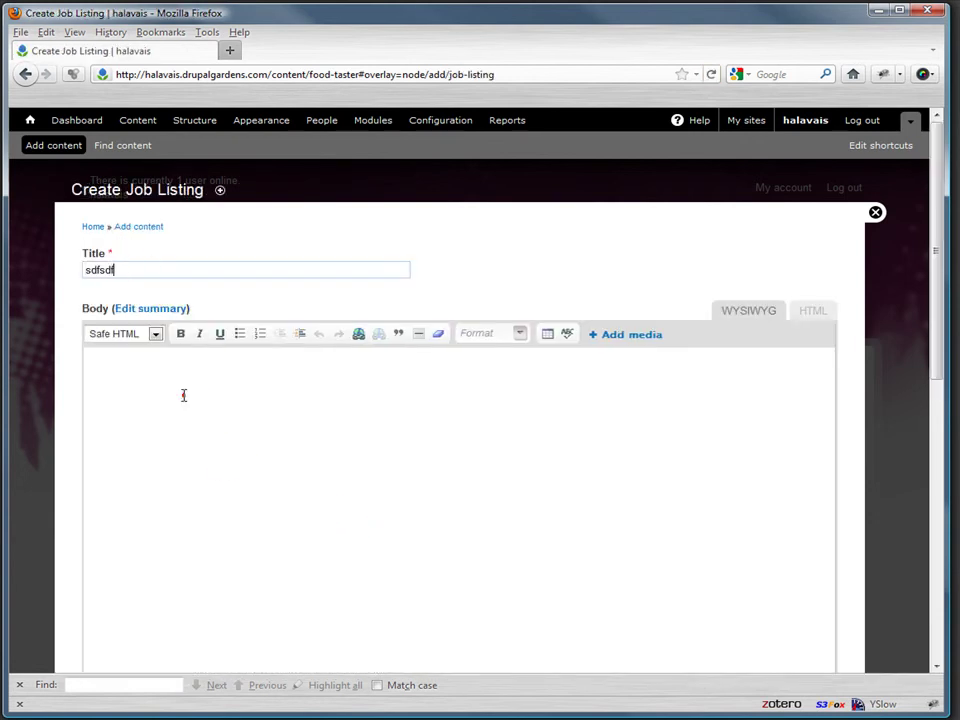
{"action": "left_click", "coordinate": [183, 395]}
{"action": "type", "text": "sdfsdf"}
Set the new job listing's salary to 3, keeping Virtual as the location.
{"action": "scroll", "coordinate": [183, 395], "scroll_direction": "down", "scroll_amount": 10}
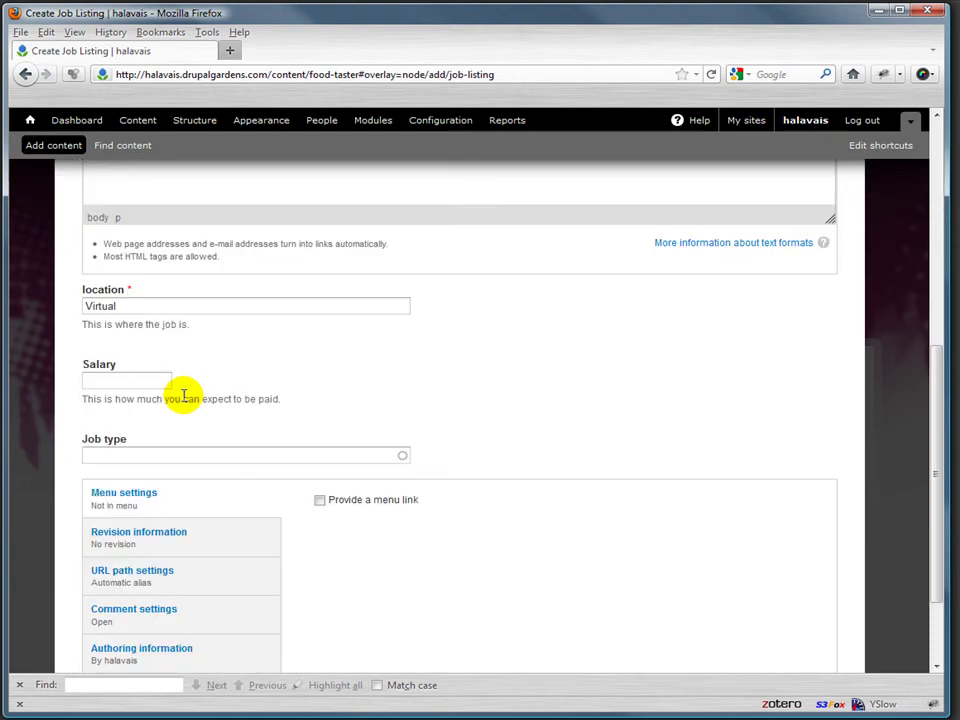
{"action": "left_click", "coordinate": [129, 311]}
{"action": "left_click", "coordinate": [106, 381]}
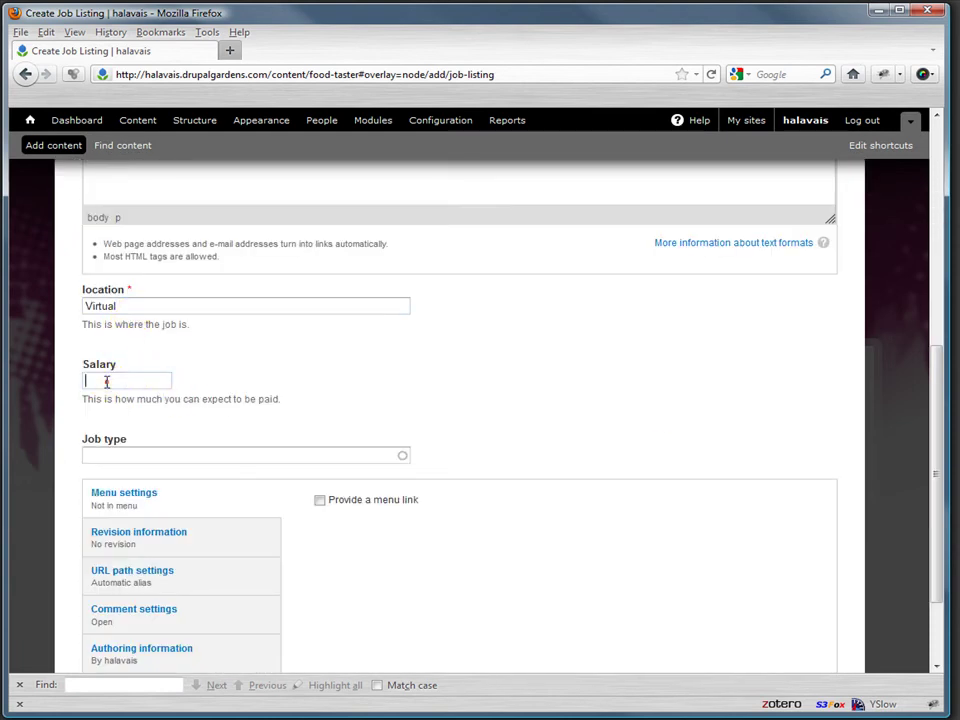
{"action": "type", "text": "3"}
Look up "pudd" for the job type, choose the suggested Pudding tasters term, and publish the job listing.
{"action": "left_click", "coordinate": [336, 454]}
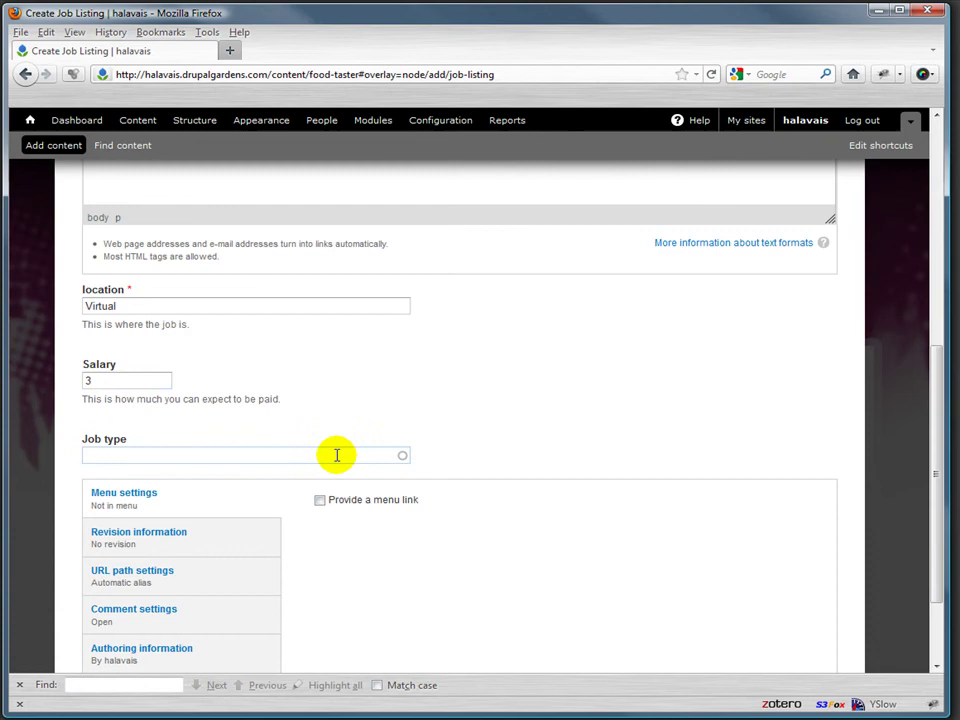
{"action": "type", "text": "pudd"}
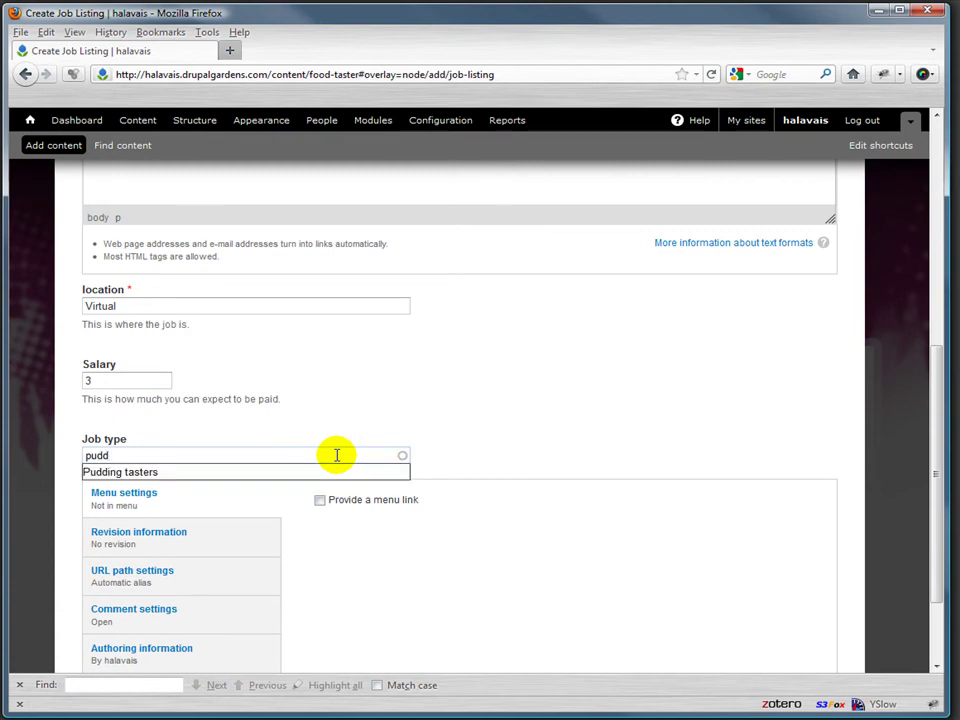
{"action": "left_click", "coordinate": [294, 472]}
{"action": "scroll", "coordinate": [307, 307], "scroll_direction": "down", "scroll_amount": 2}
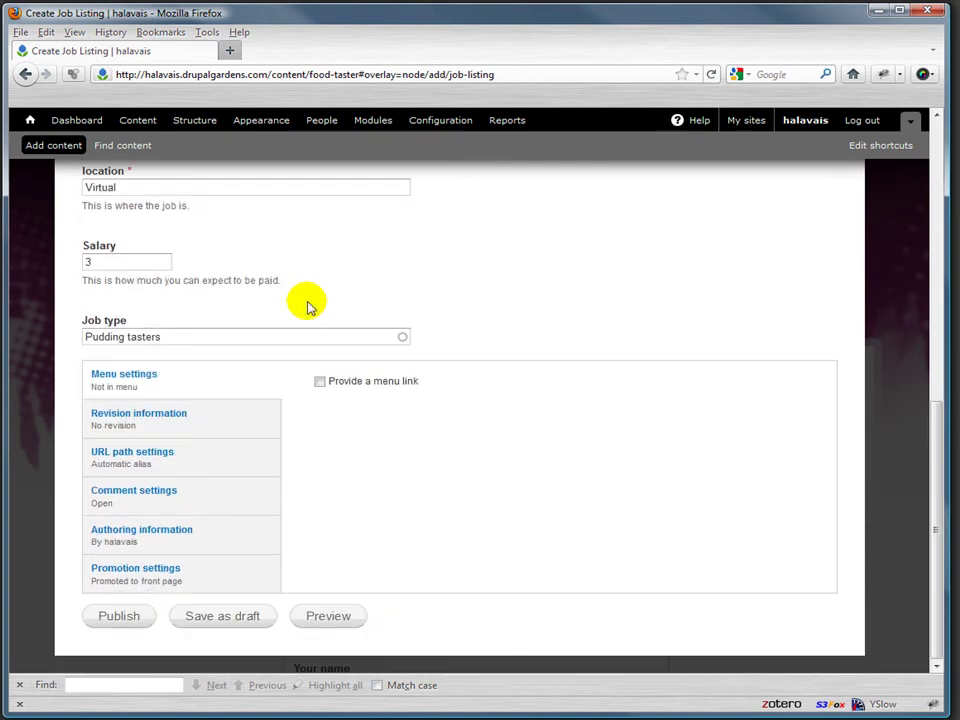
{"action": "left_click", "coordinate": [119, 622]}
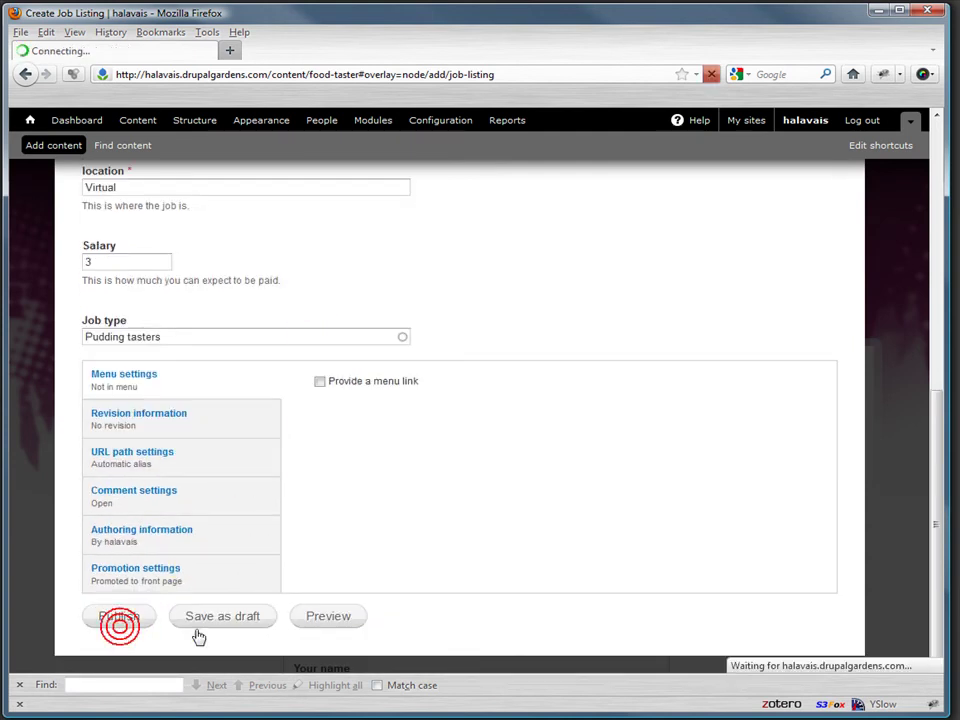